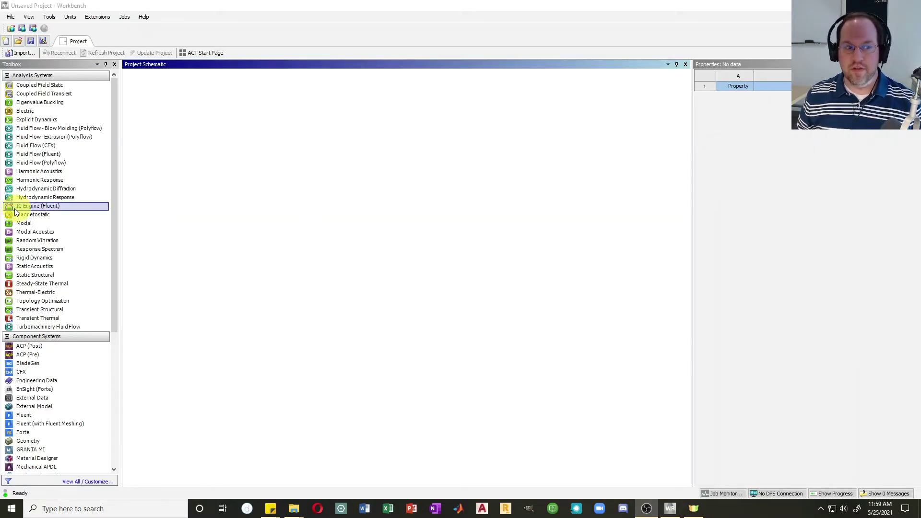
Step: Add a Static Structural system to the project schematic and set its geometry's analysis type to 2D
drag(27, 276, 190, 126)
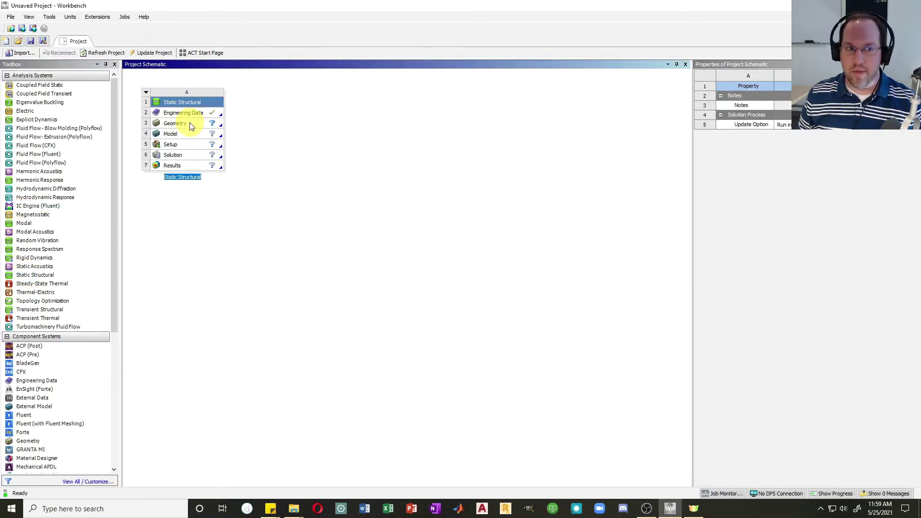
click(190, 126)
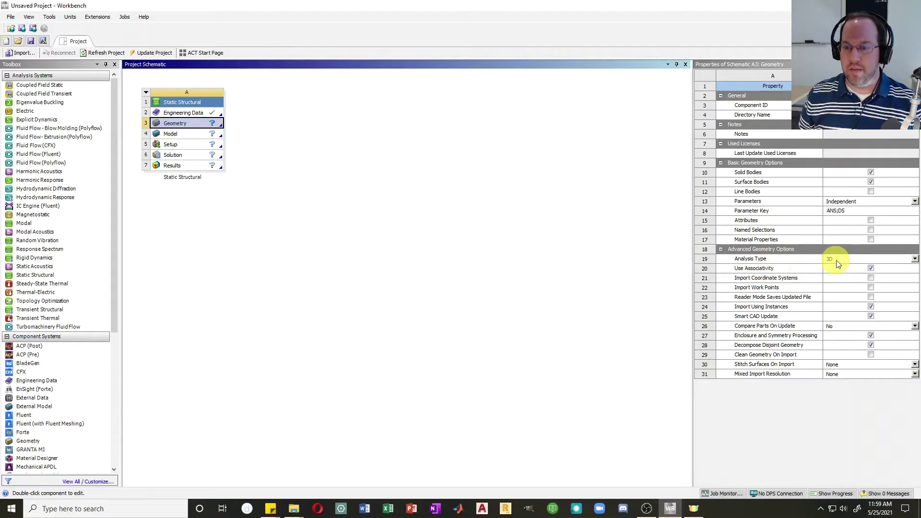
click(915, 259)
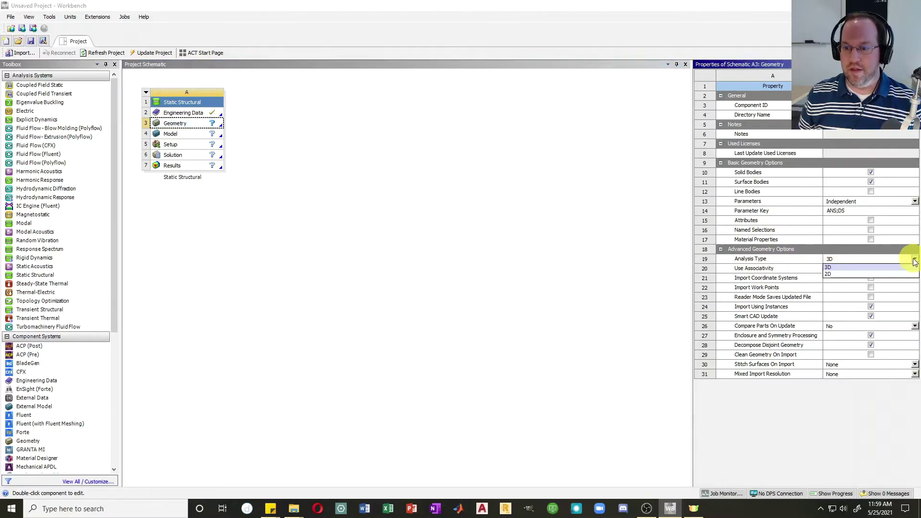
click(837, 274)
click(511, 227)
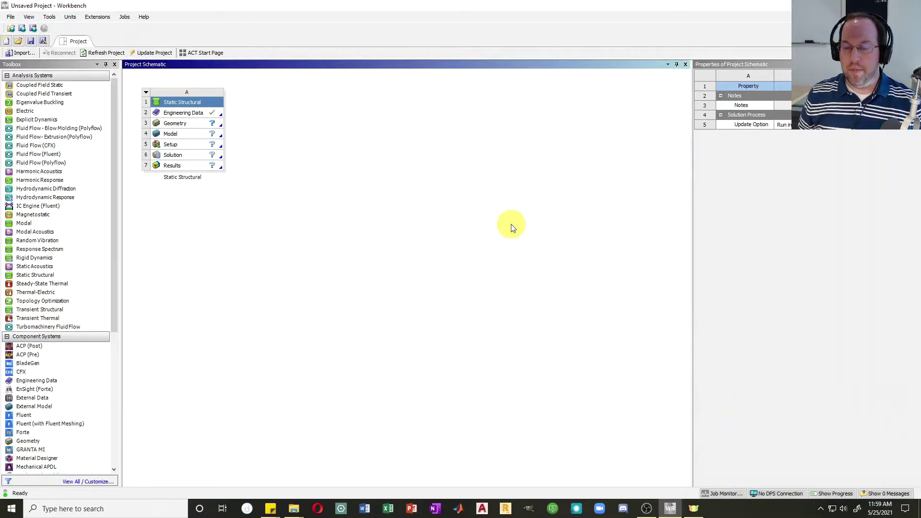
Step: Open the Static Structural geometry in SpaceClaim and start a sketch on the XY plane in plan view
double_click(182, 123)
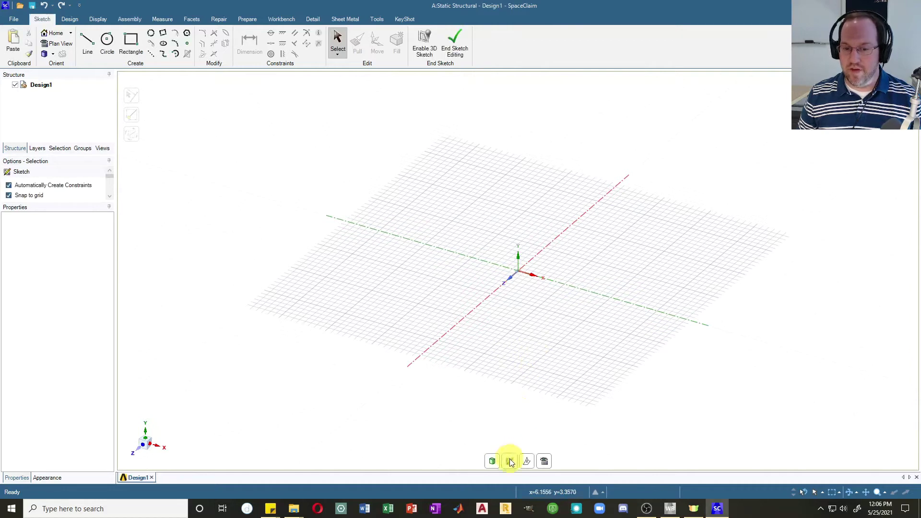
click(511, 462)
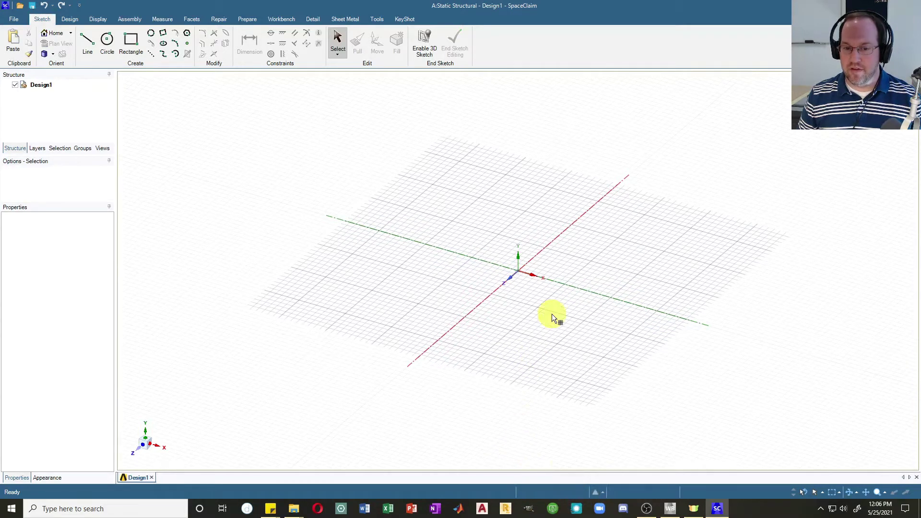
click(576, 255)
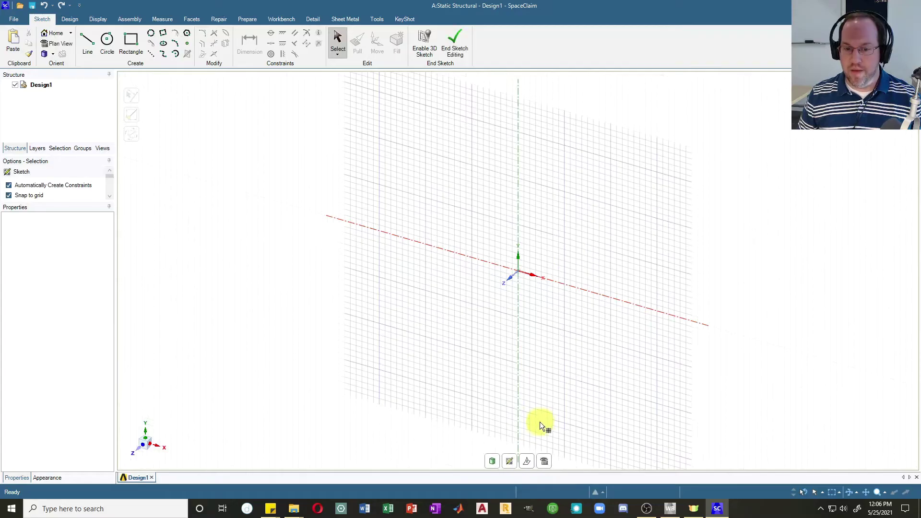
click(544, 461)
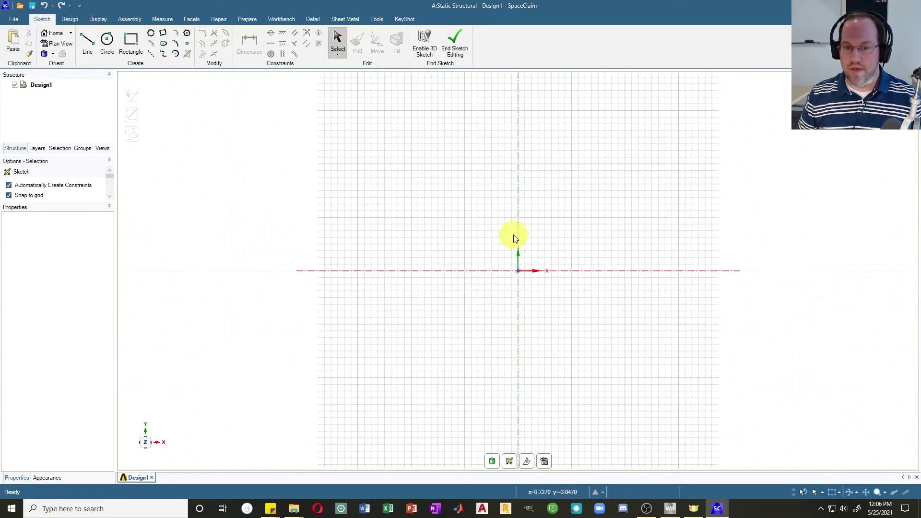
click(129, 44)
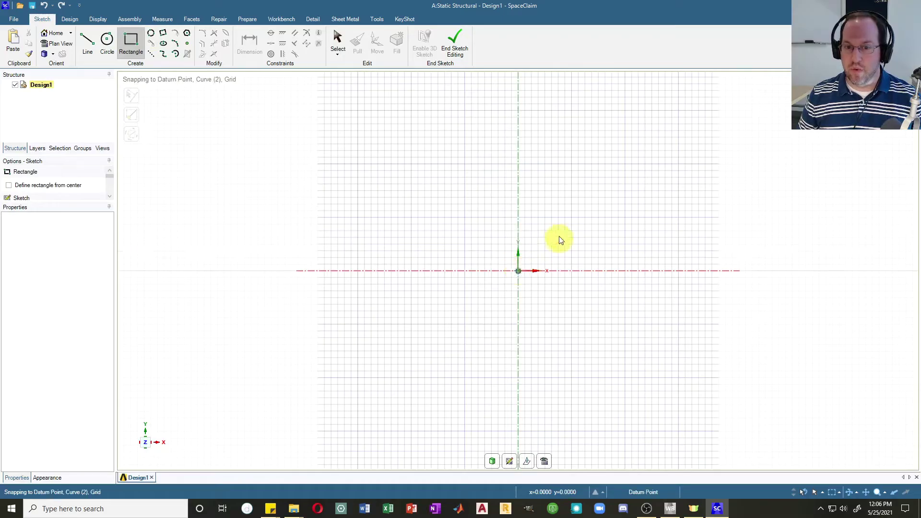
click(518, 270)
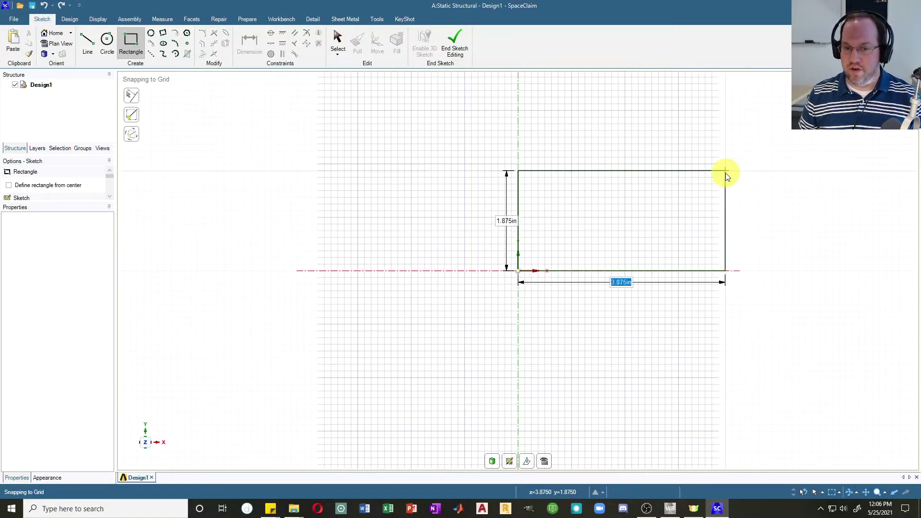
key(Escape)
Step: Change the document's units to Metric with millimeters as the length unit
click(14, 20)
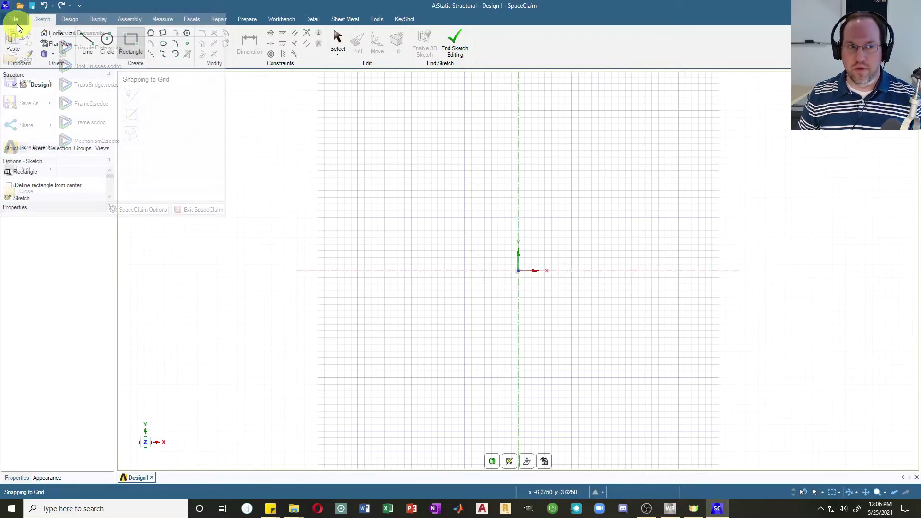
click(131, 208)
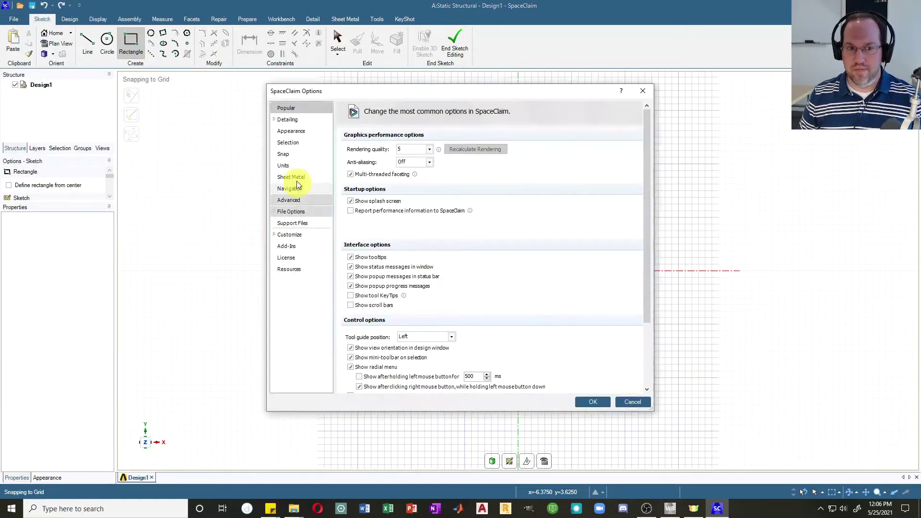
click(294, 166)
click(442, 170)
click(431, 186)
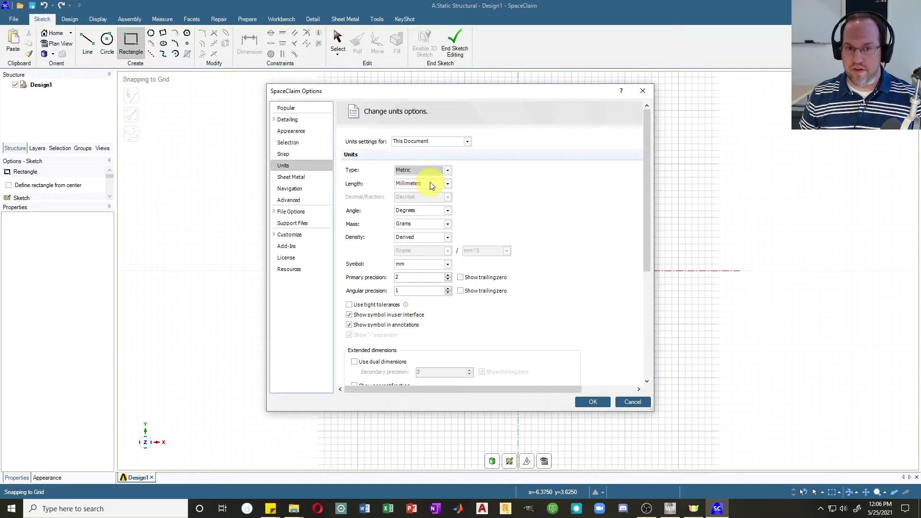
click(593, 402)
Step: Sketch a rectangle from the origin, 2000 mm wide and 200 mm high
click(131, 46)
click(518, 270)
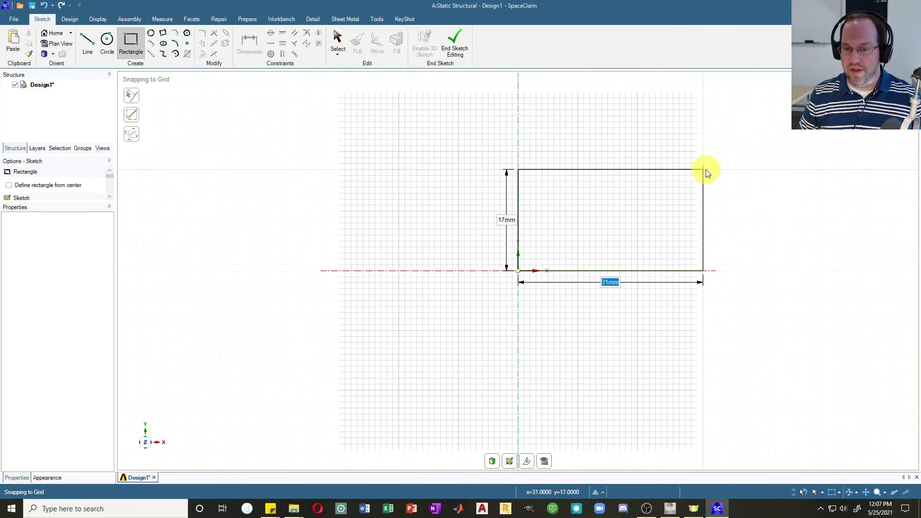
text(2000)
key(Return)
key(Tab)
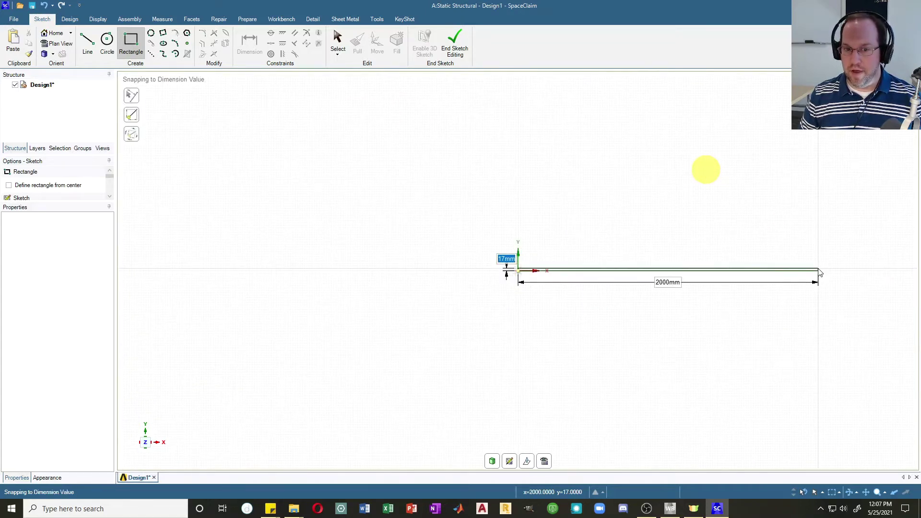
text(200)
key(Tab)
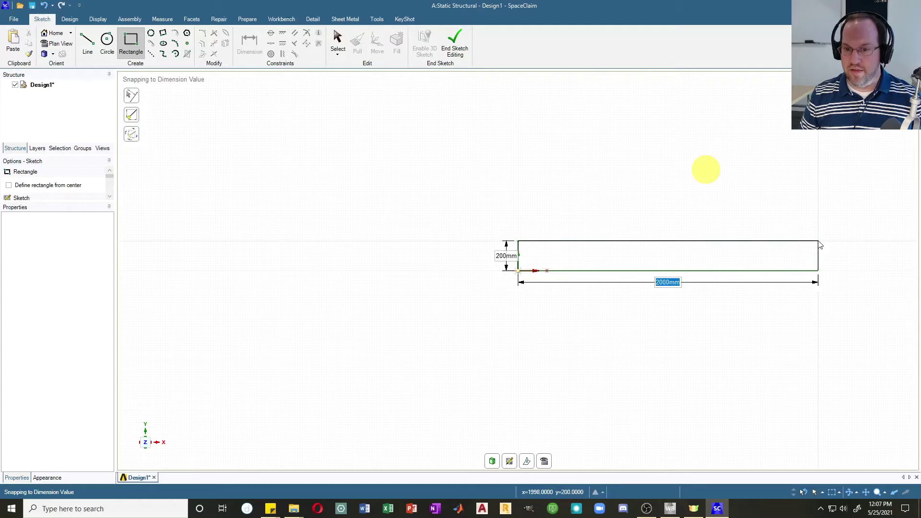
key(Return)
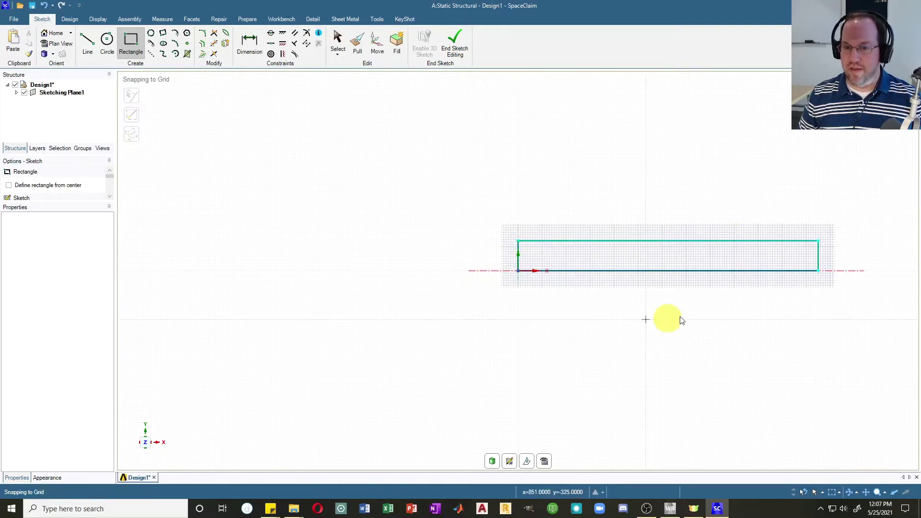
Step: Turn the rectangle sketch into a surface body by returning to 3D mode, leaving nothing selected
click(492, 462)
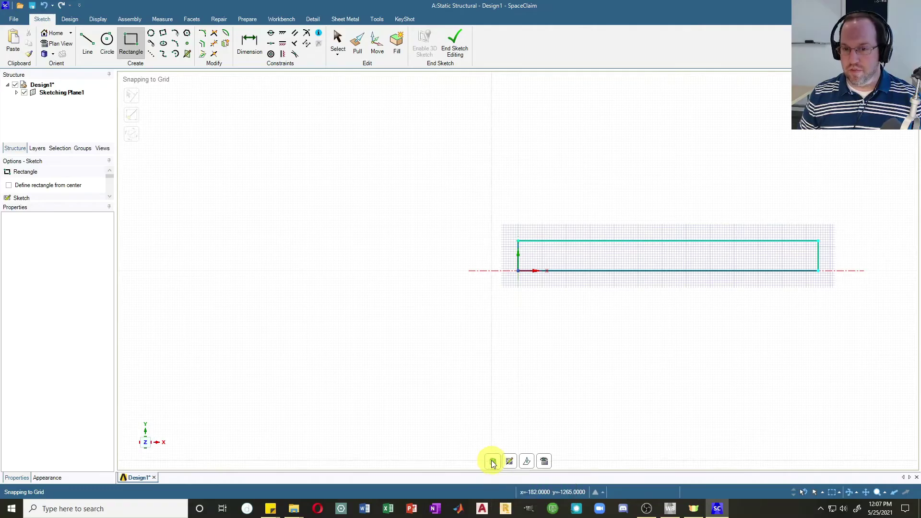
click(656, 241)
click(671, 238)
click(660, 241)
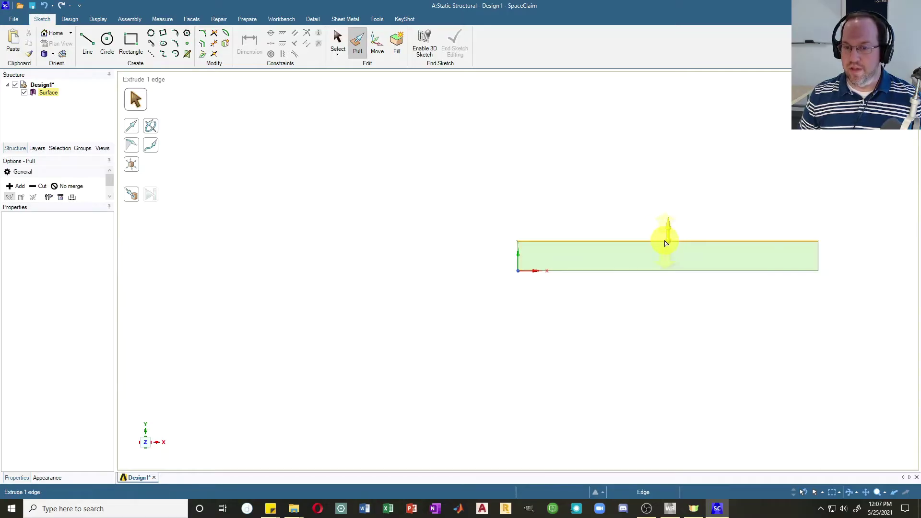
click(561, 166)
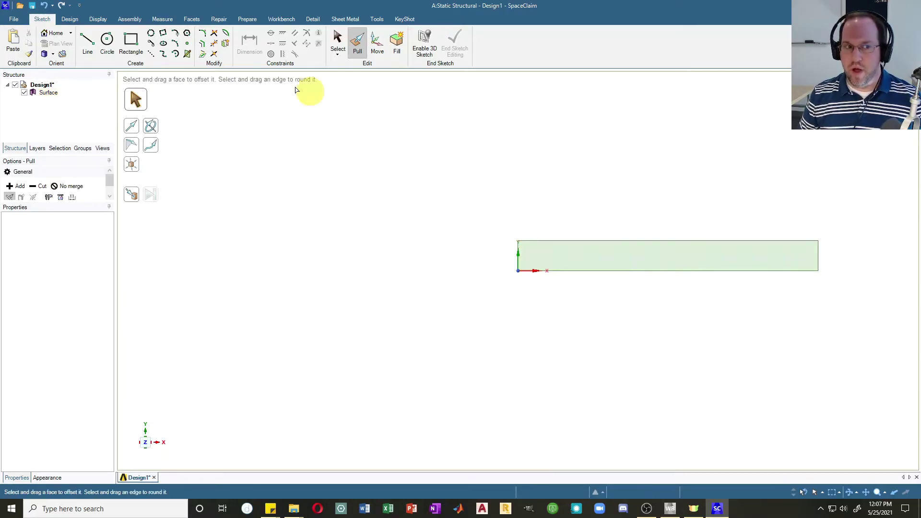
Step: Split the rectangular face across its height at 900 mm from its left end
click(70, 20)
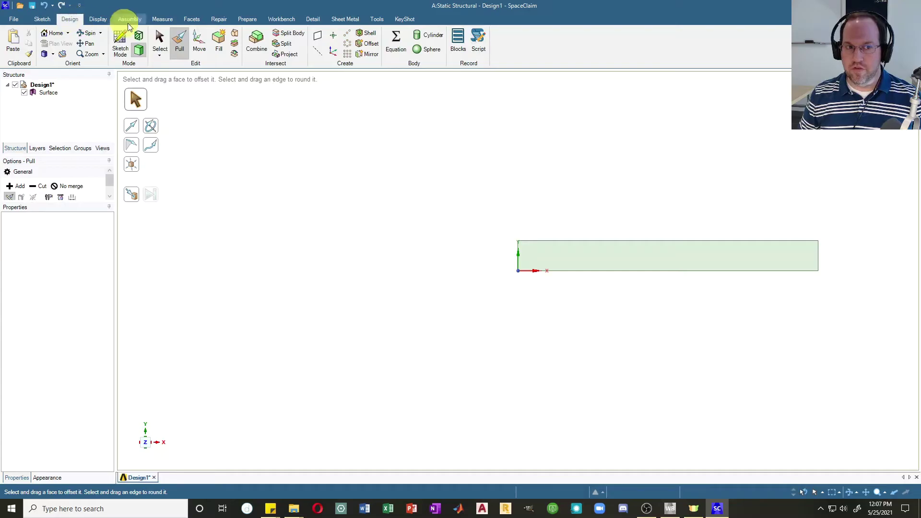
click(283, 43)
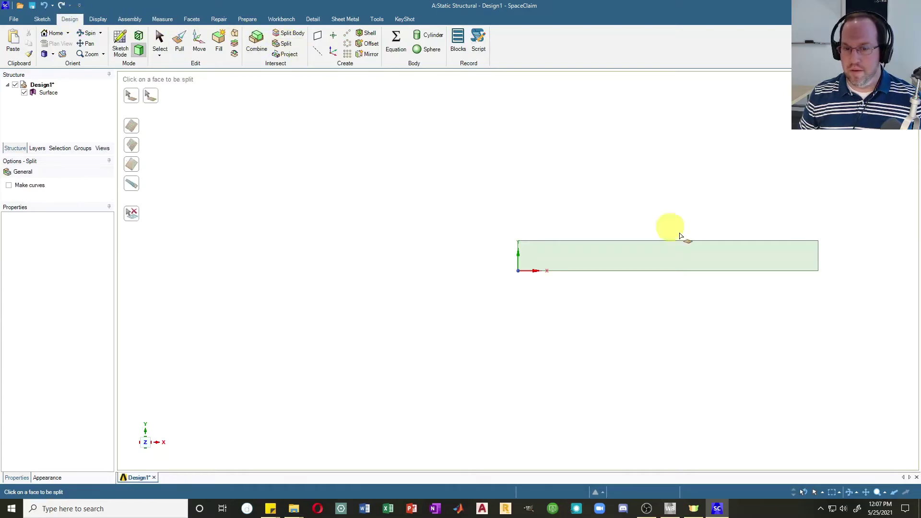
click(640, 257)
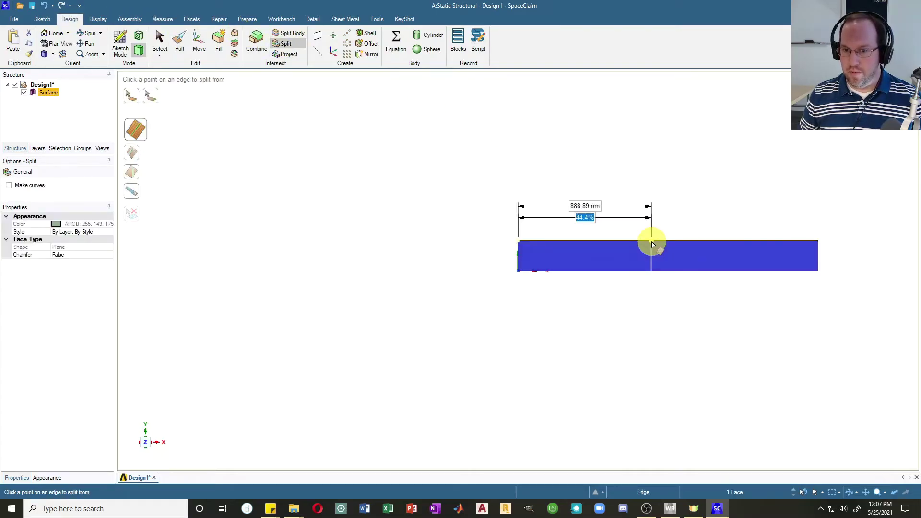
key(Tab)
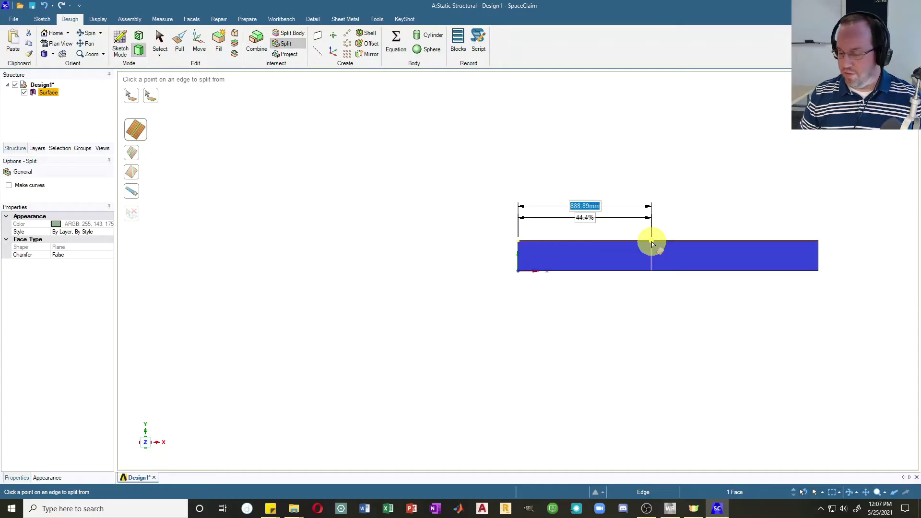
text(900)
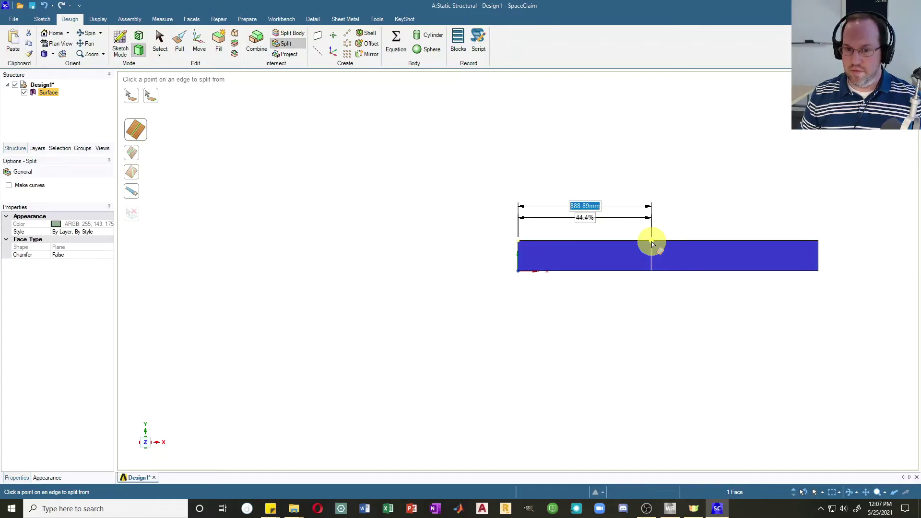
key(Return)
Step: Split the larger right-hand face across its height at 200 mm from the existing split line
click(704, 256)
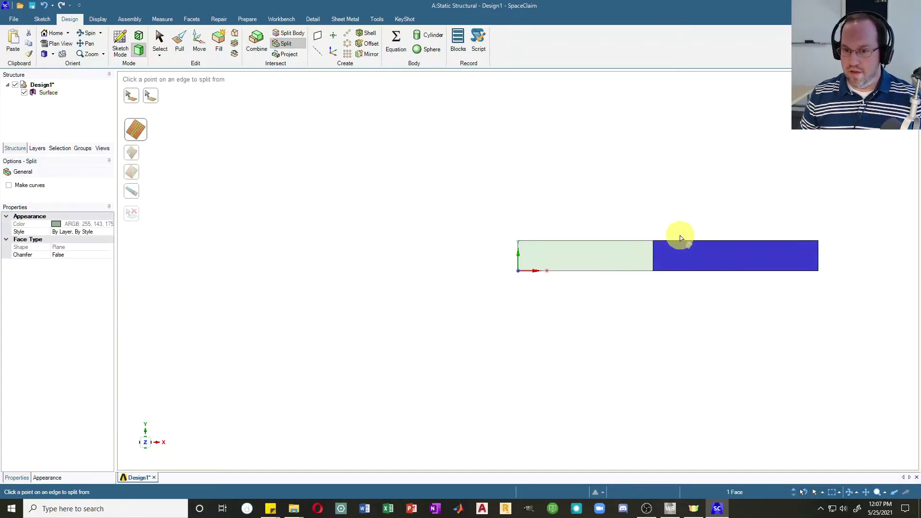
key(Tab)
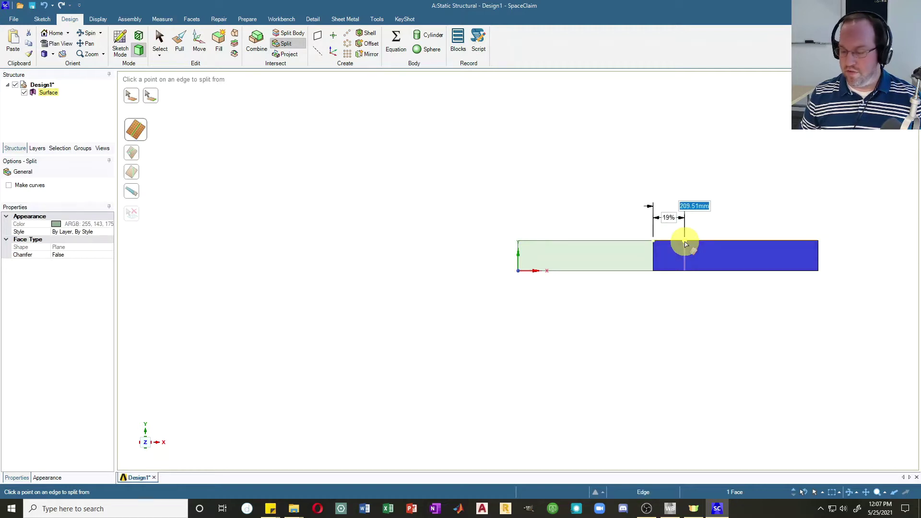
text(200)
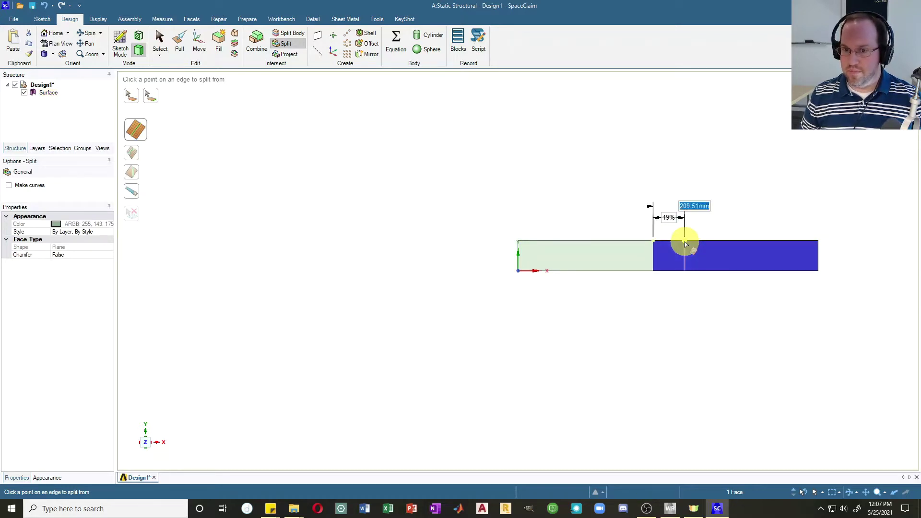
key(Return)
Step: Measure the top edge of the leftmost face section
click(94, 19)
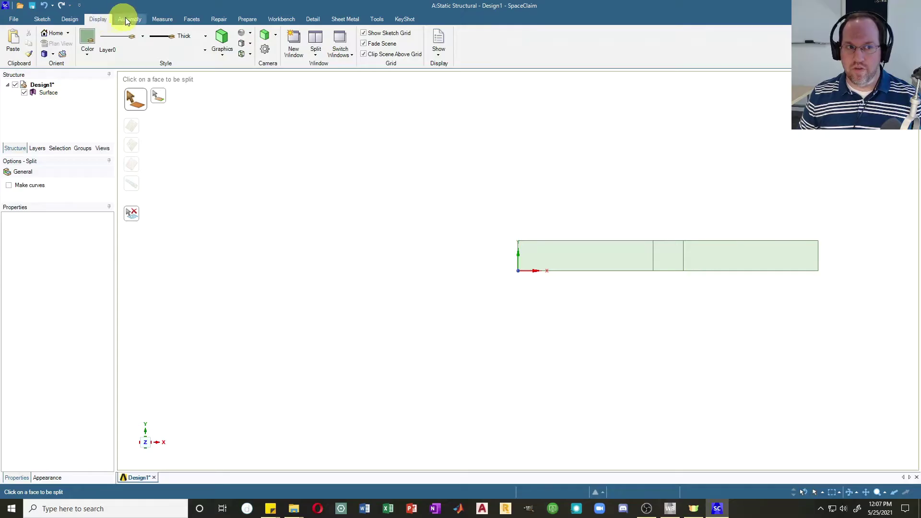
click(162, 19)
click(55, 42)
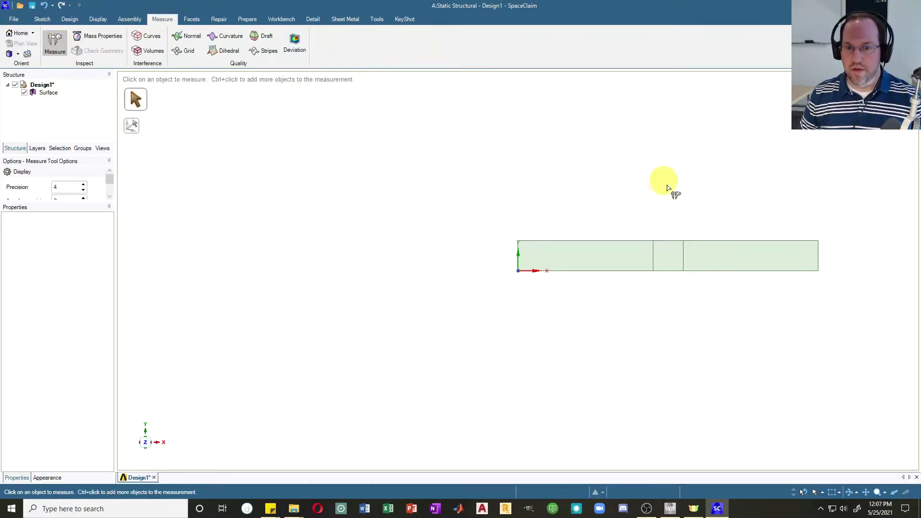
click(617, 244)
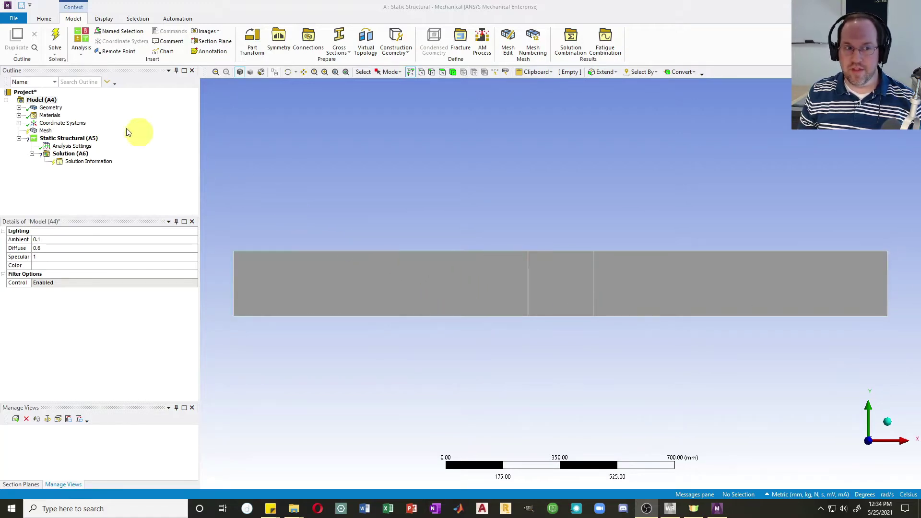
Step: In Mechanical, set the geometry's 2D behavior to Plane Stress
click(51, 108)
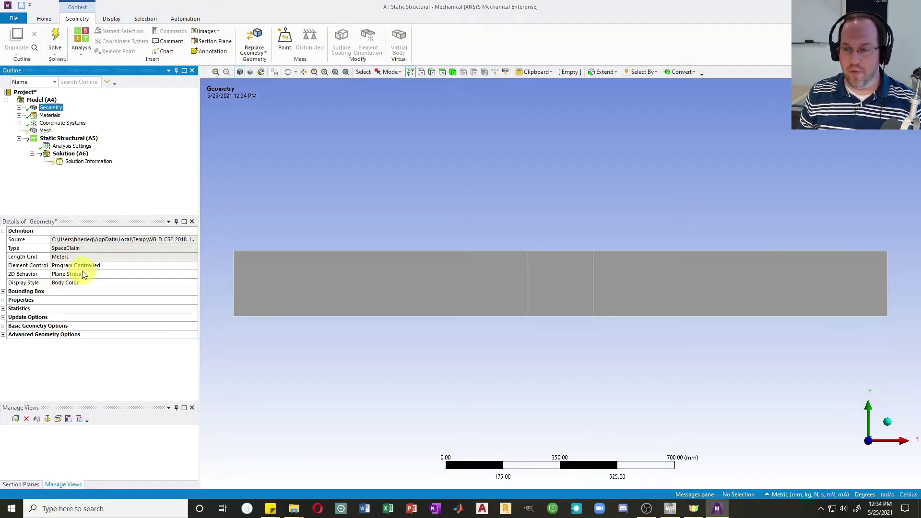
click(163, 274)
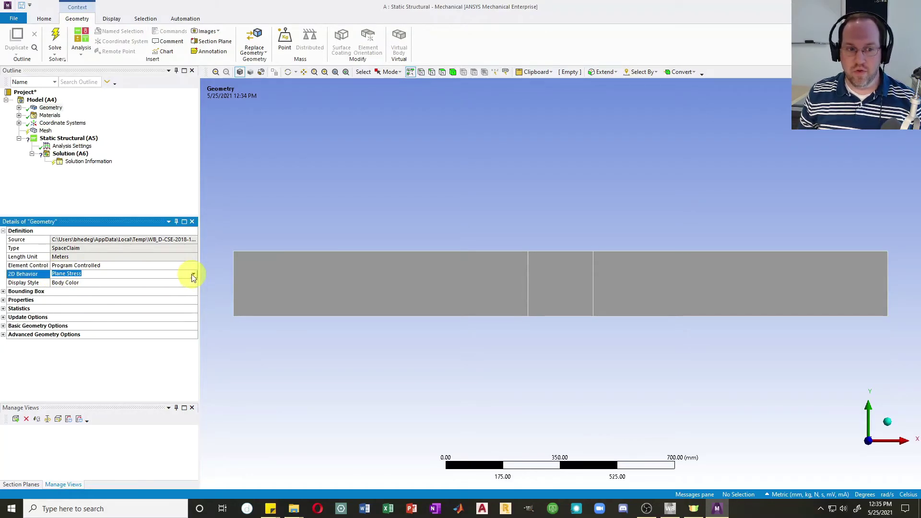
click(192, 275)
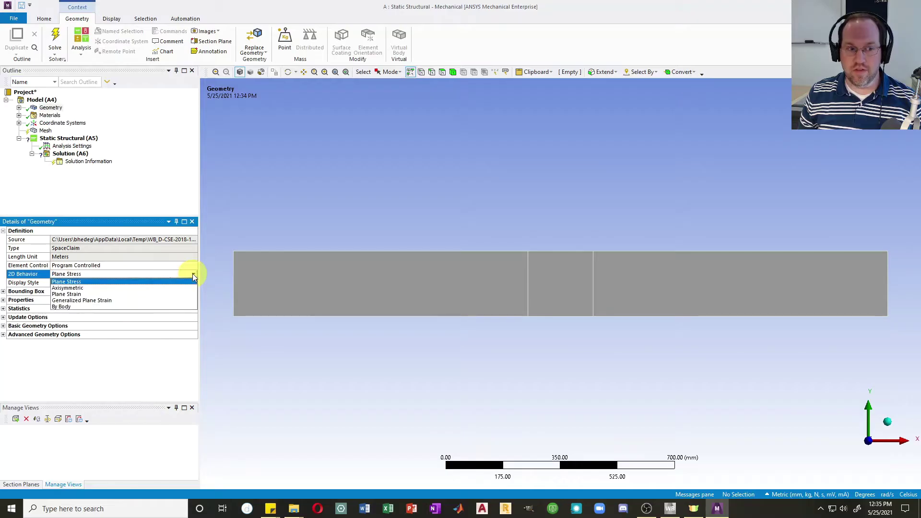
click(79, 283)
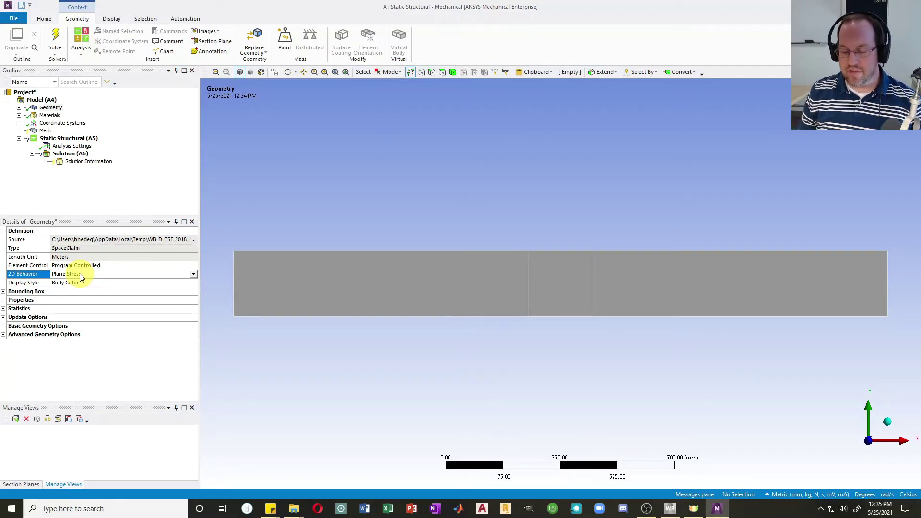
Step: Set the surface body's thickness to 100 mm
click(19, 107)
click(61, 117)
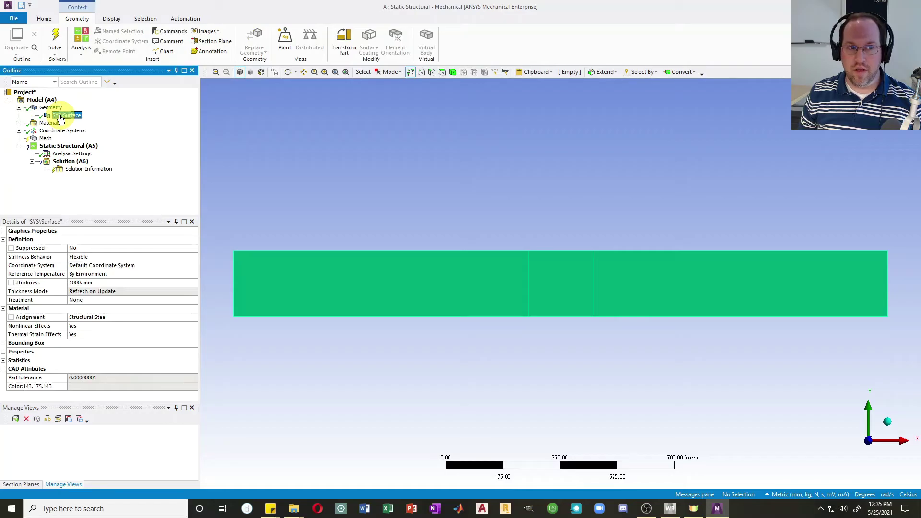
click(96, 282)
text(100)
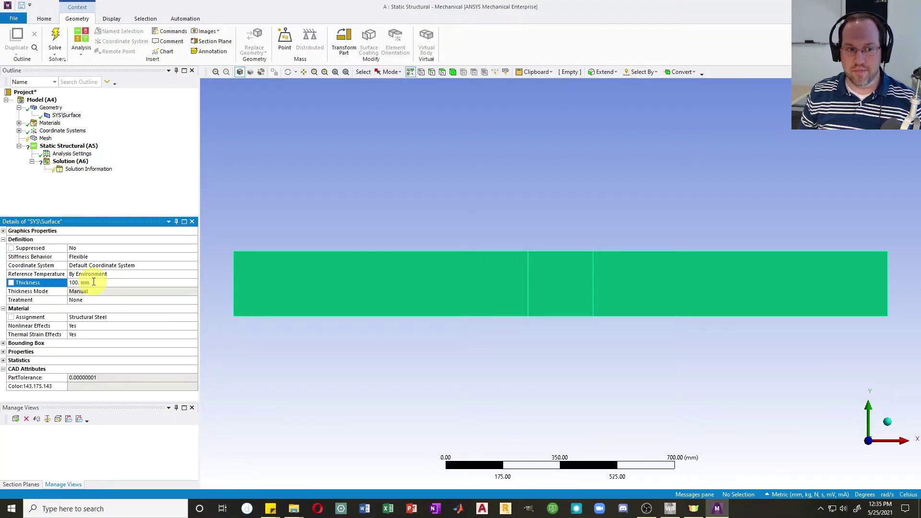
Step: Try the Axisymmetric and Plane Strain options for the geometry's 2D behavior and check the surface body's properties
click(50, 108)
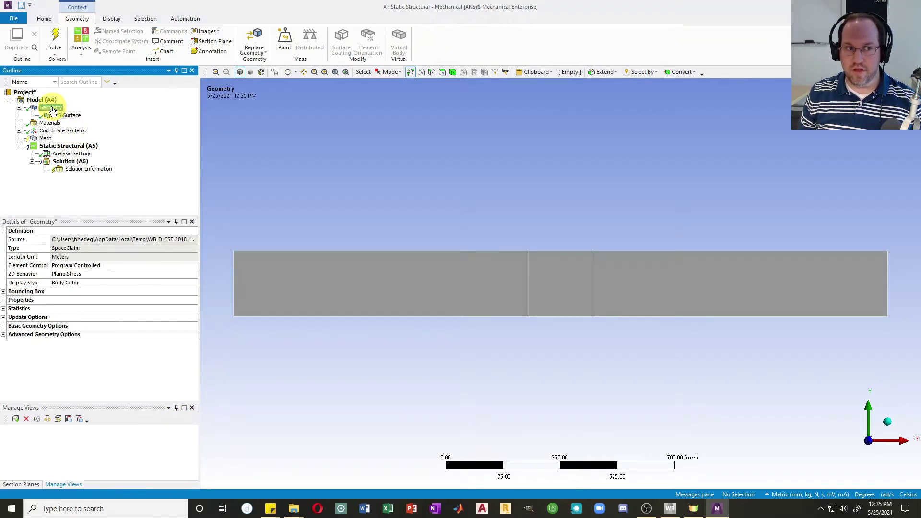
click(105, 274)
click(192, 275)
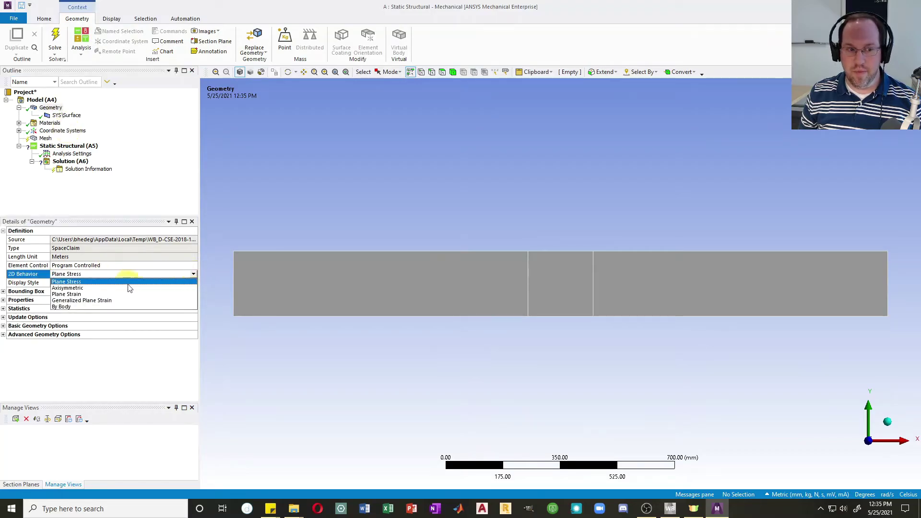
click(96, 289)
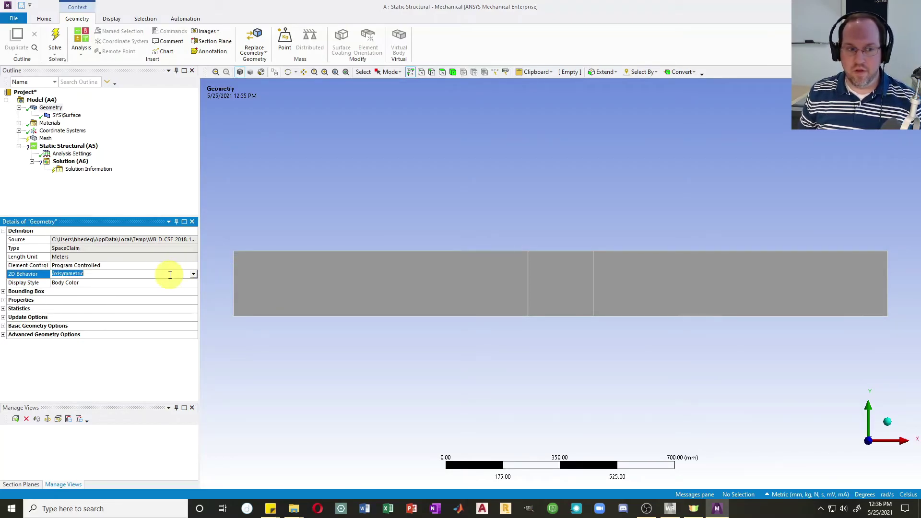
click(193, 274)
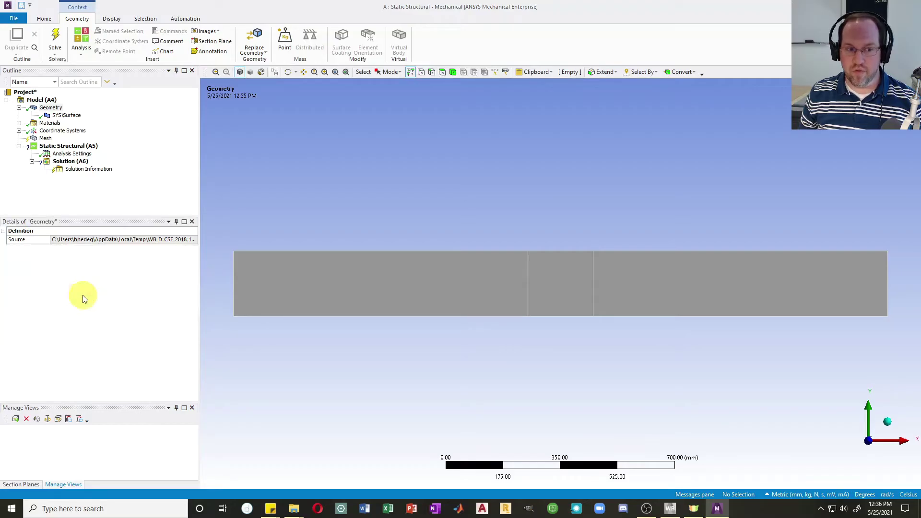
click(82, 294)
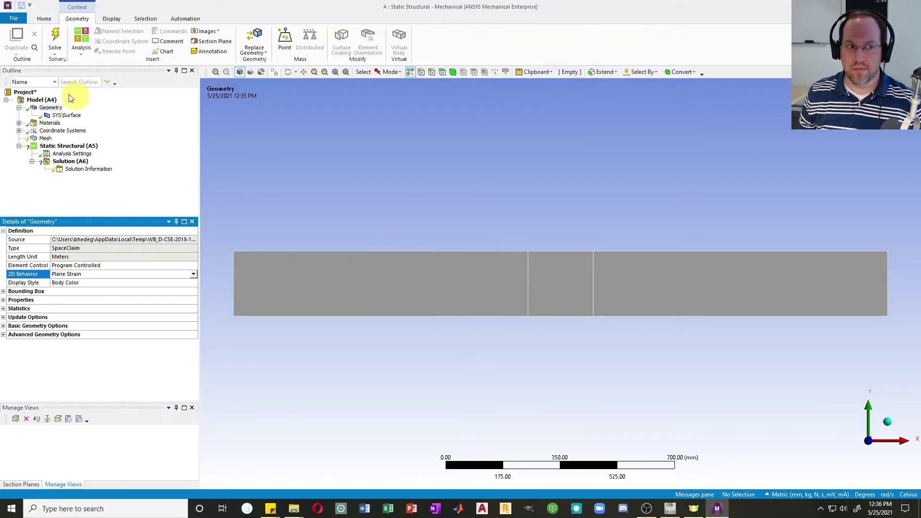
click(65, 116)
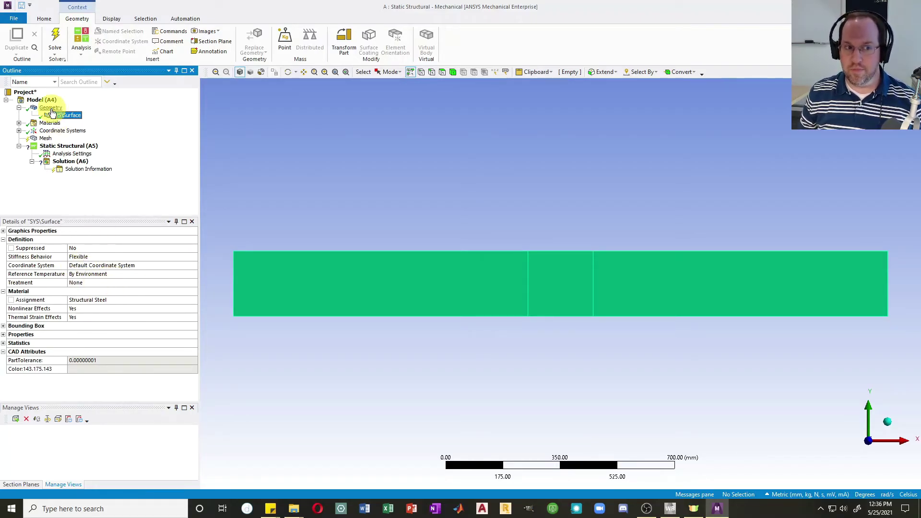
Step: Return the geometry's 2D behavior to Plane Stress and check the surface body's thickness setting
click(51, 109)
click(115, 273)
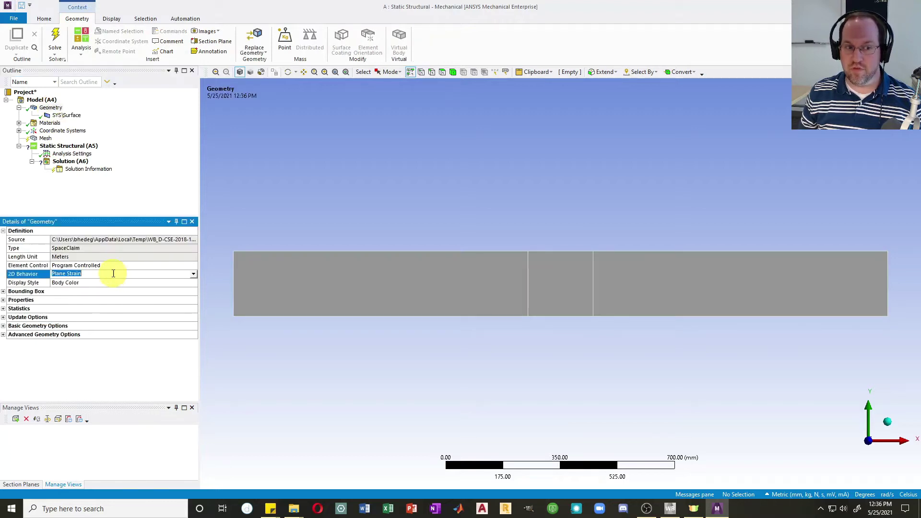
click(192, 275)
click(67, 287)
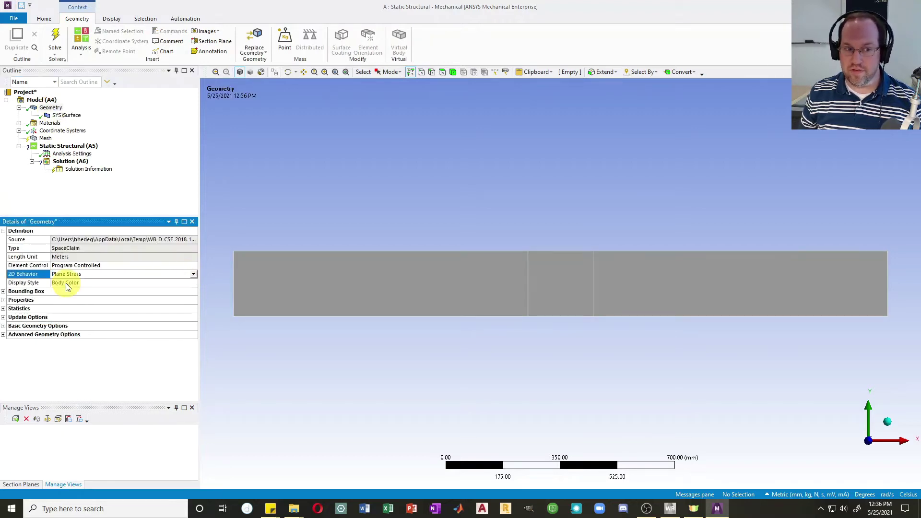
click(68, 118)
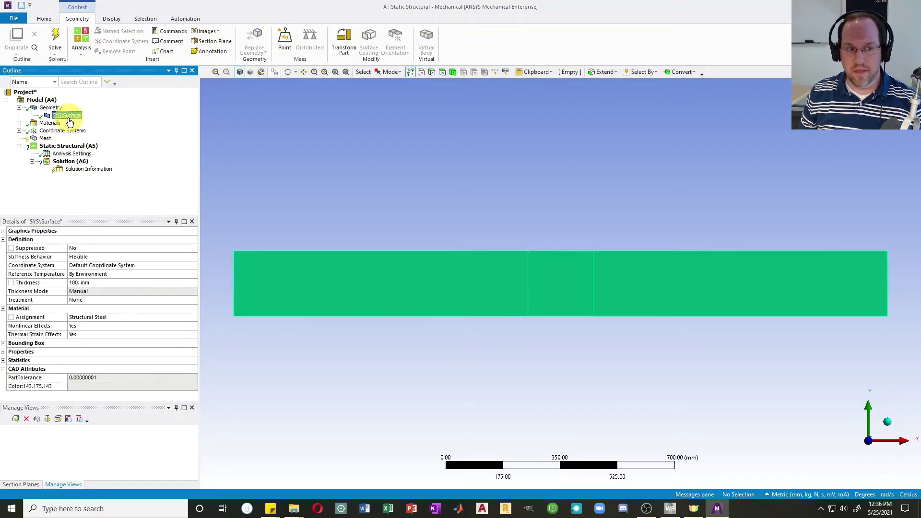
Step: Add a mesh sizing control scoped to all three faces of the beam
click(50, 138)
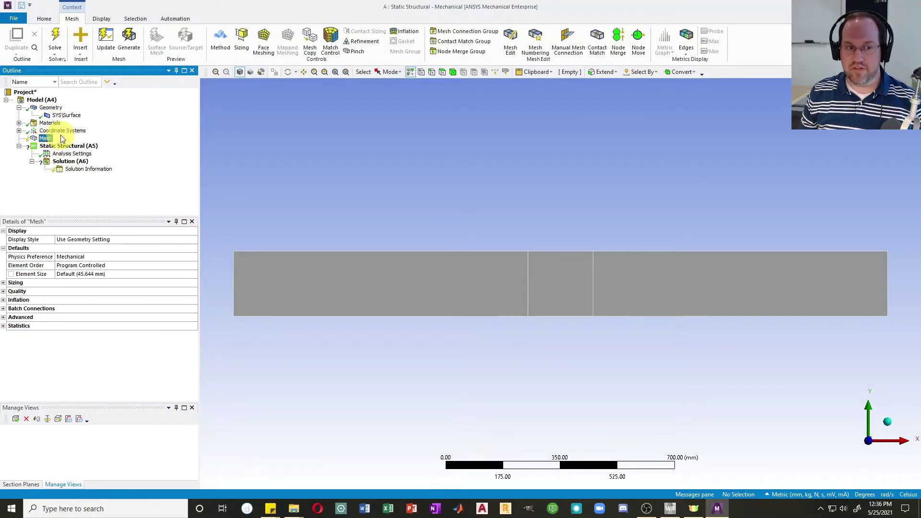
click(245, 37)
click(479, 280)
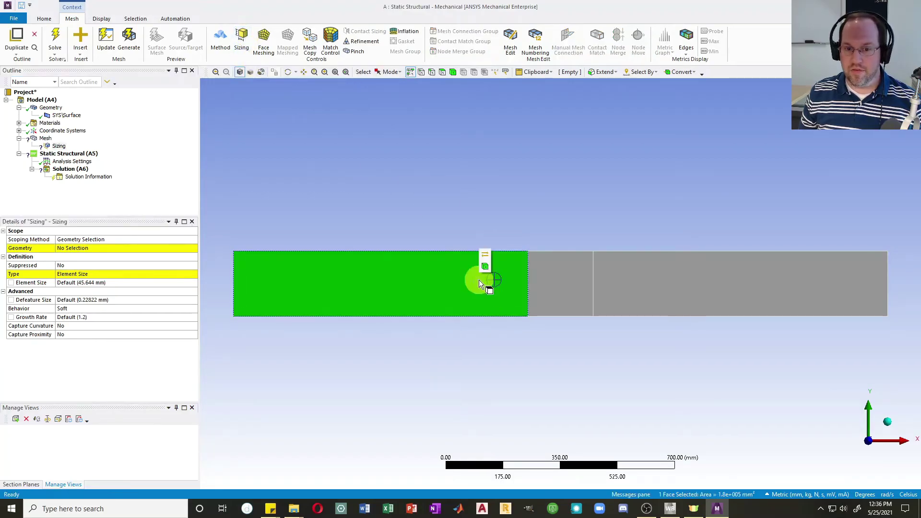
click(576, 288)
click(624, 287)
click(557, 286)
click(494, 295)
click(647, 294)
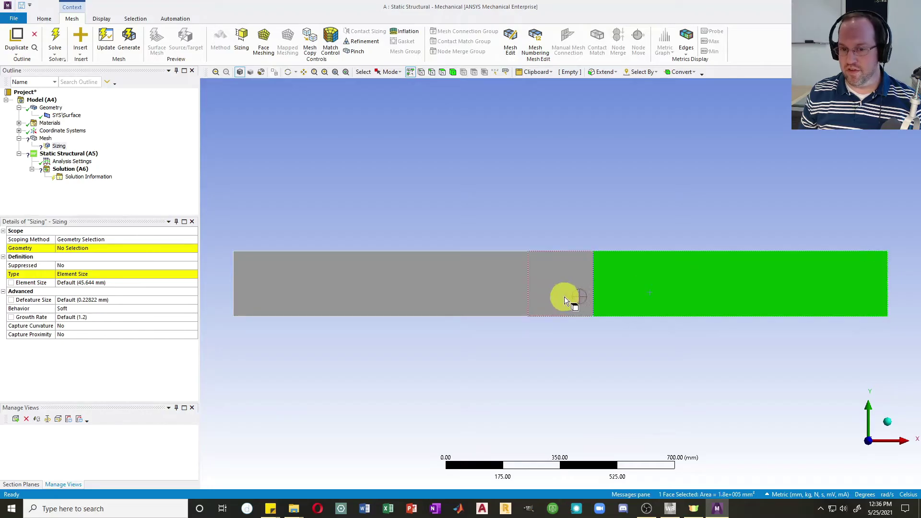
click(564, 298)
click(476, 295)
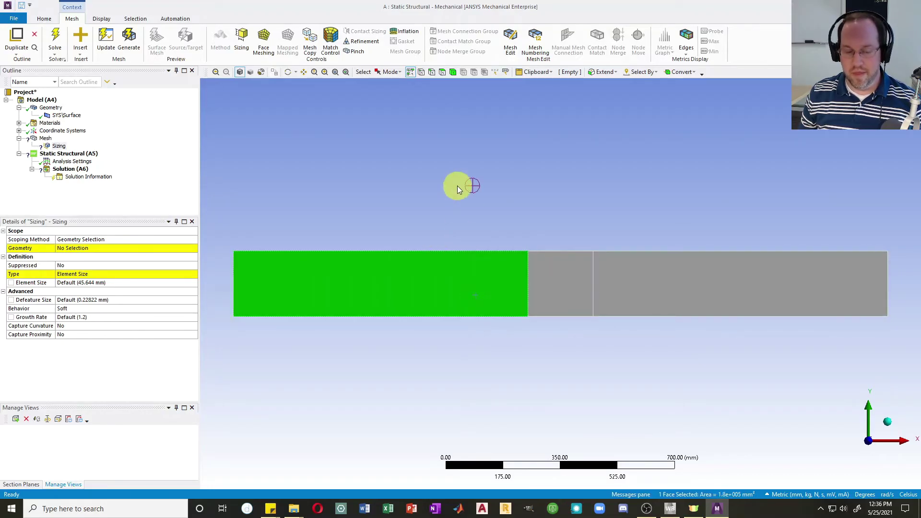
ctrl+click(566, 274)
ctrl+click(657, 277)
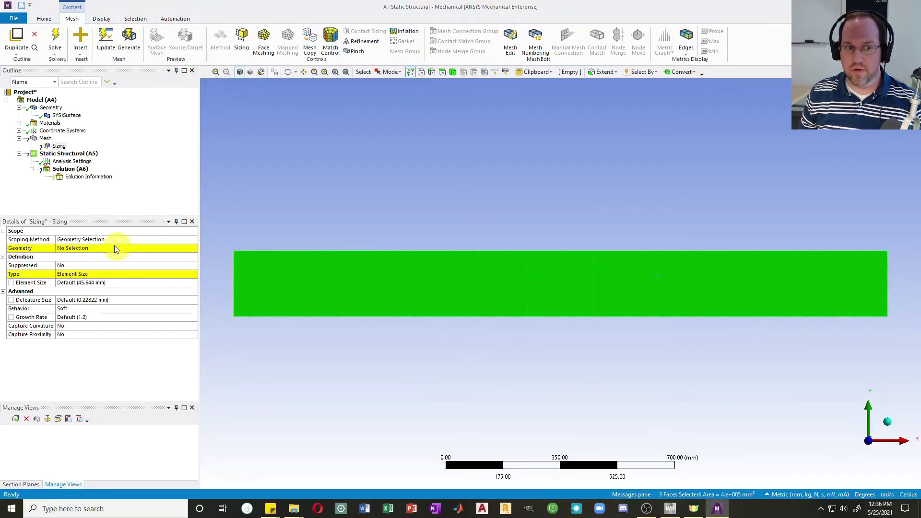
click(78, 249)
click(79, 249)
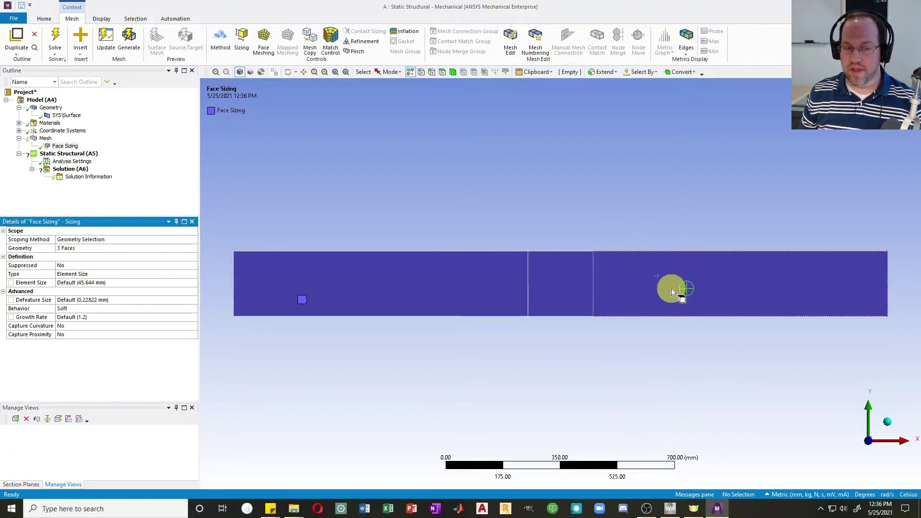
Step: Set the face sizing's element size to 50 mm and generate the mesh
click(118, 282)
text(50)
key(Return)
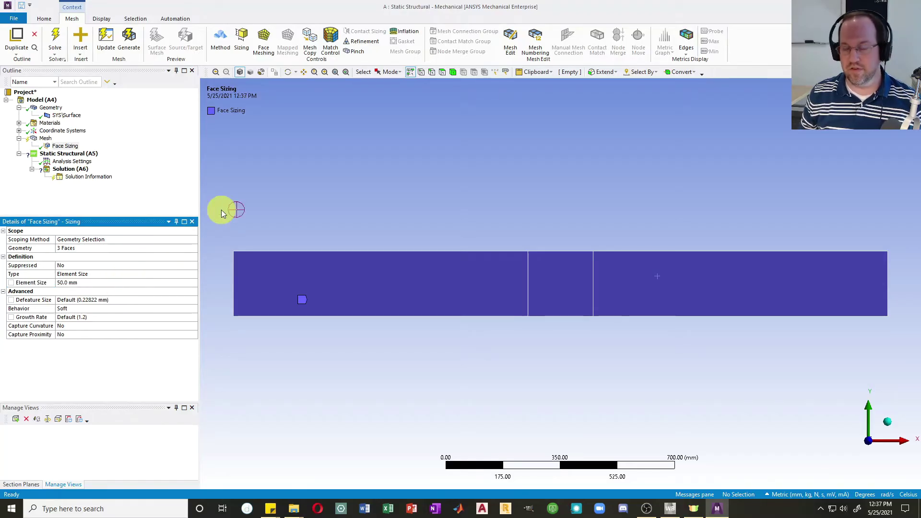
click(128, 36)
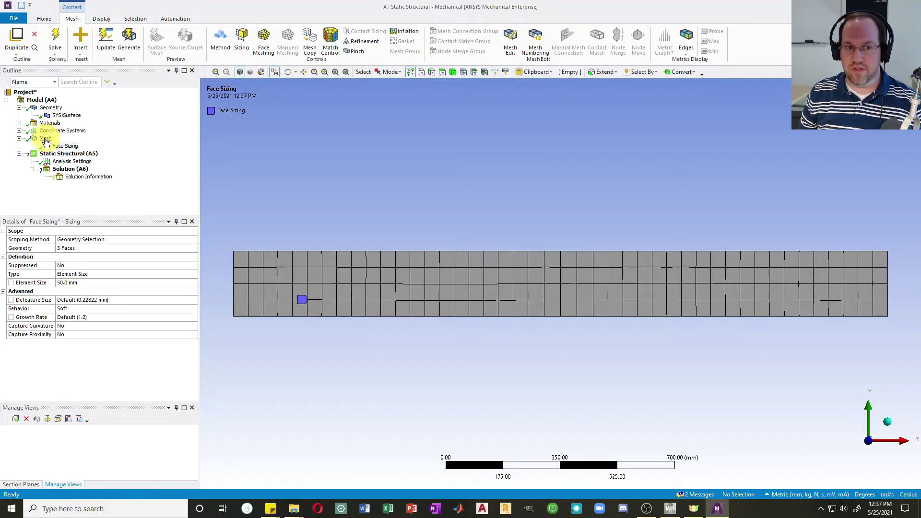
Step: Add a mesh method control scoped to the whole beam body
click(219, 41)
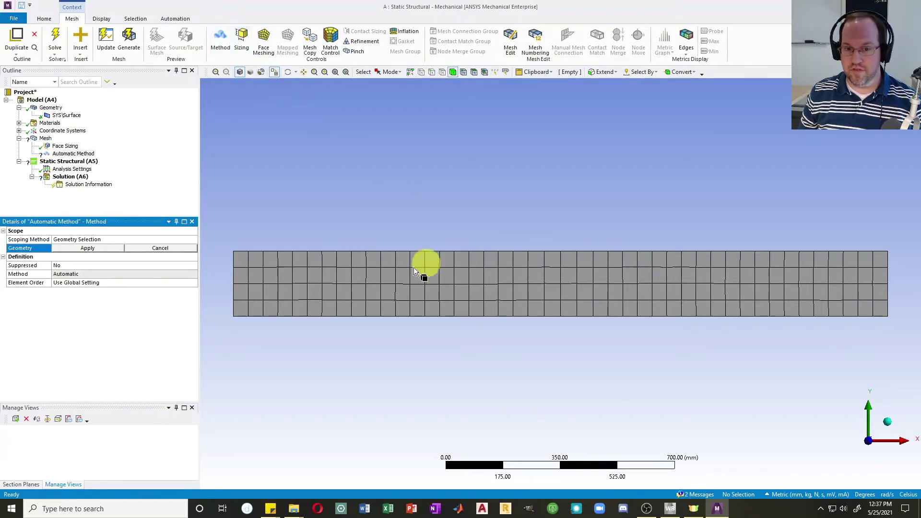
click(434, 295)
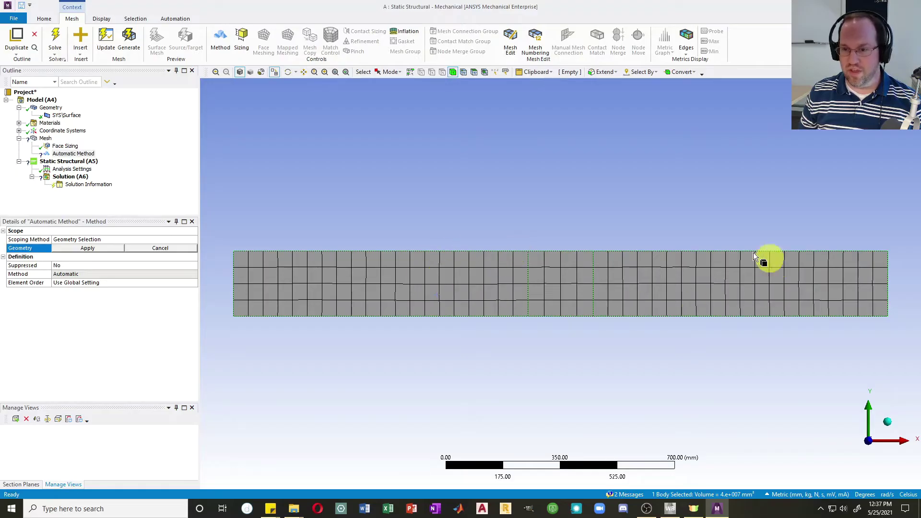
click(275, 73)
click(472, 294)
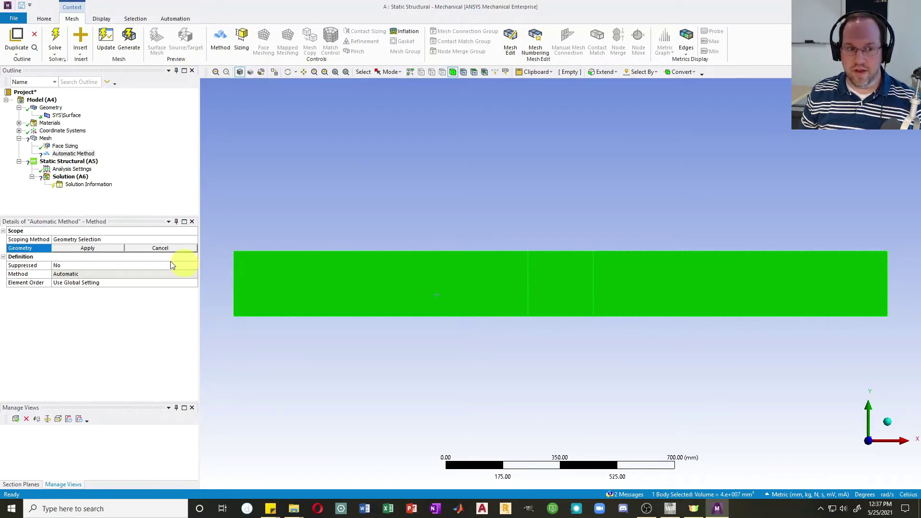
click(86, 249)
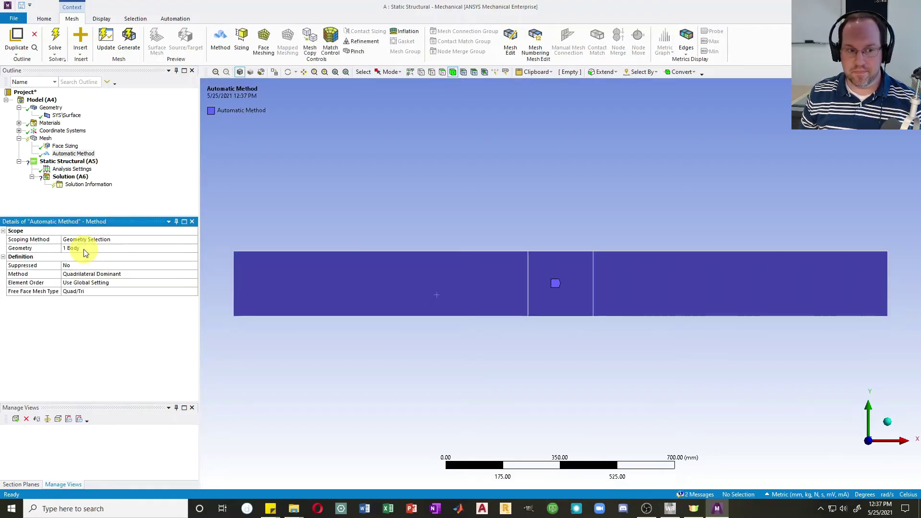
Step: Set the beam's mesh method to MultiZone Quad/Tri and run Solve to update the mesh
click(86, 274)
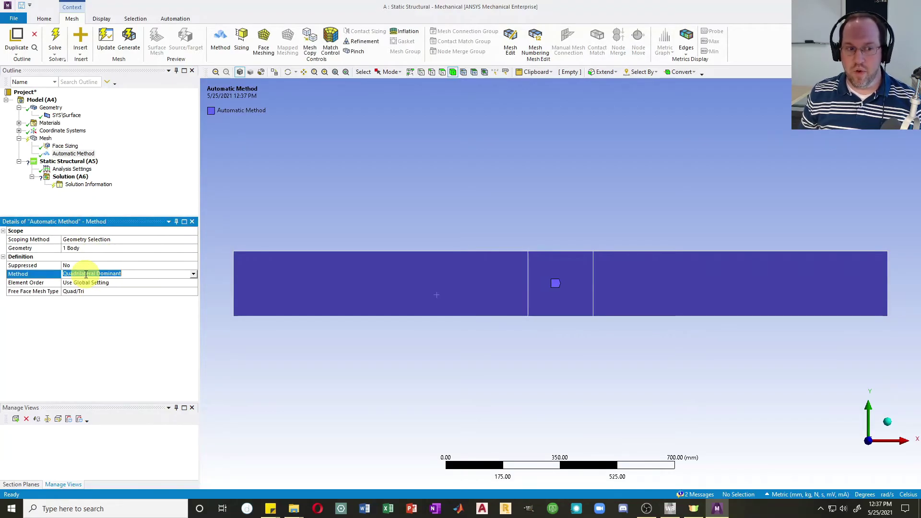
click(193, 276)
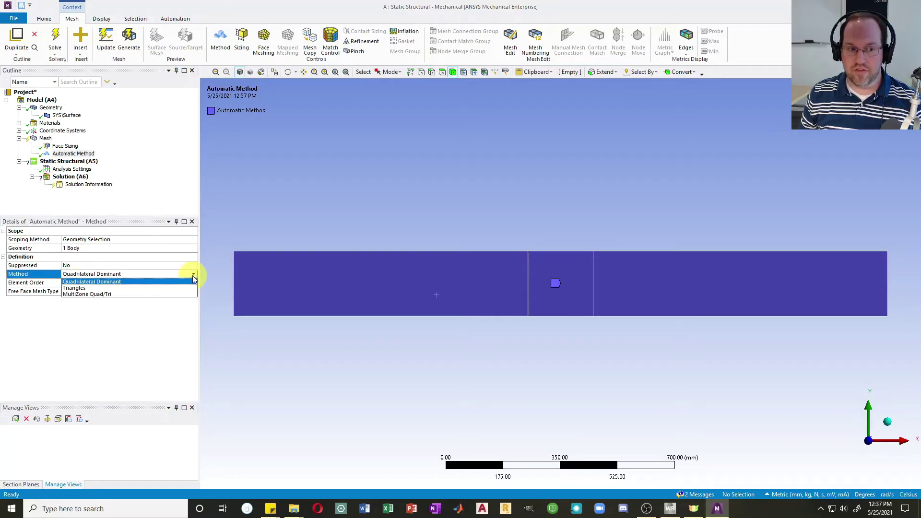
click(80, 294)
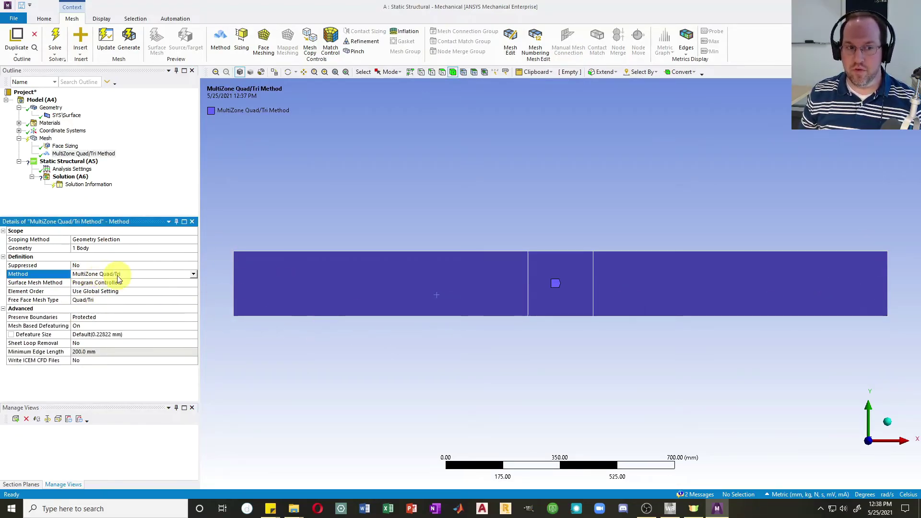
click(60, 38)
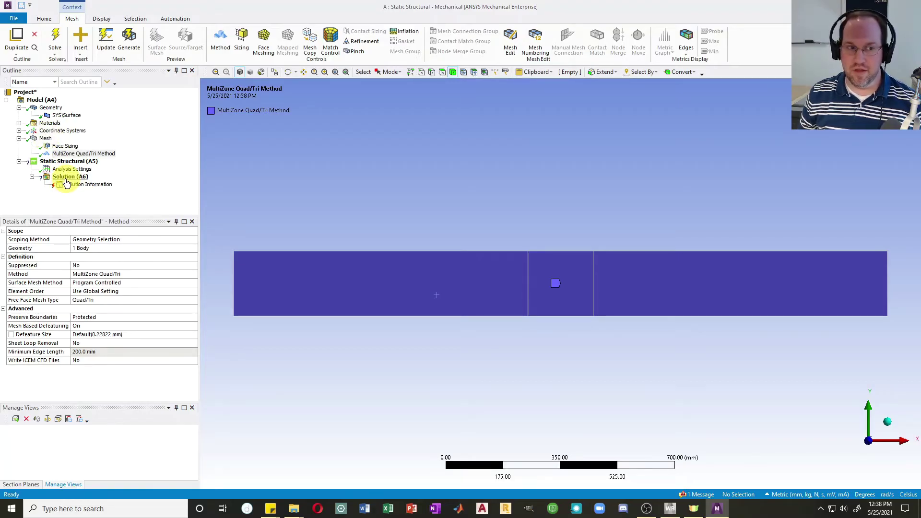
click(75, 176)
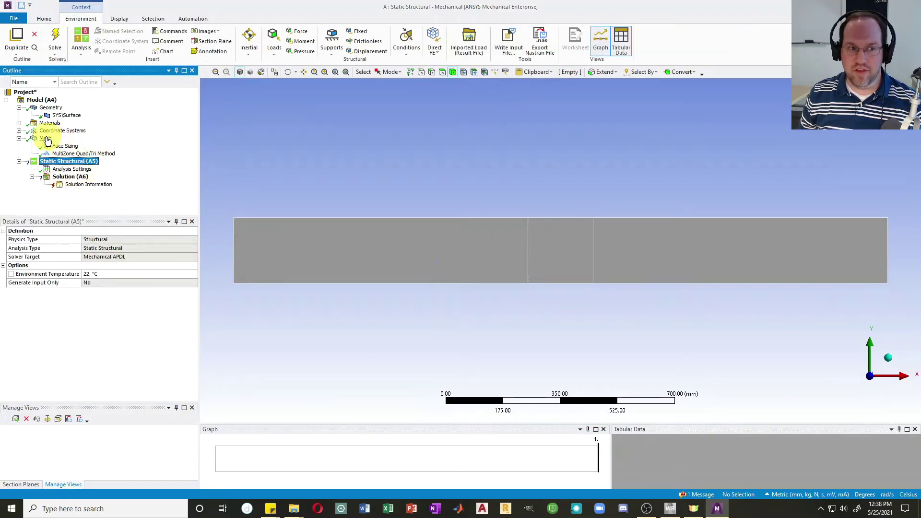
click(46, 139)
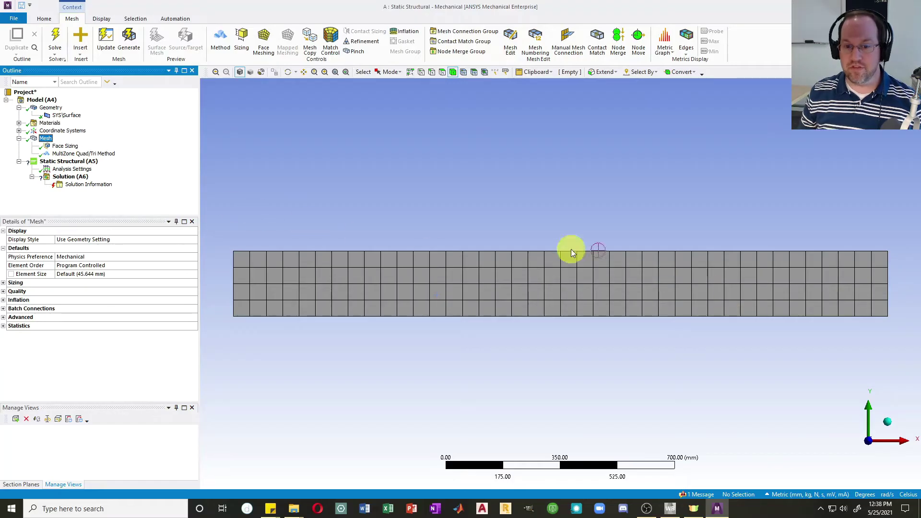
Step: Apply a fixed support to the vertical edge at the beam's right end
click(62, 164)
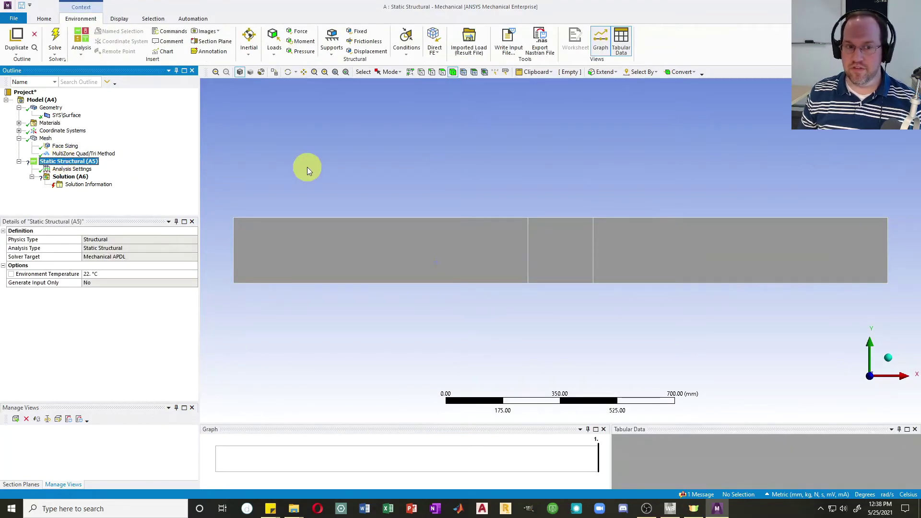
click(54, 165)
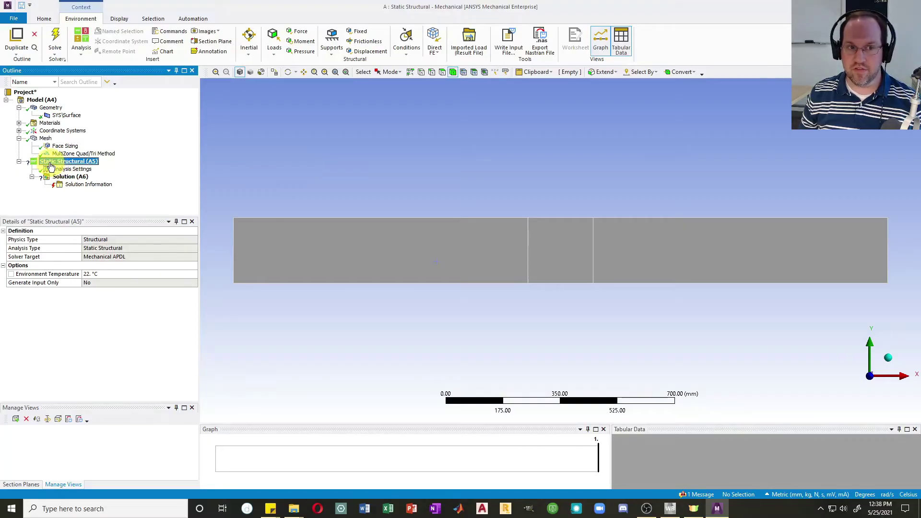
click(359, 31)
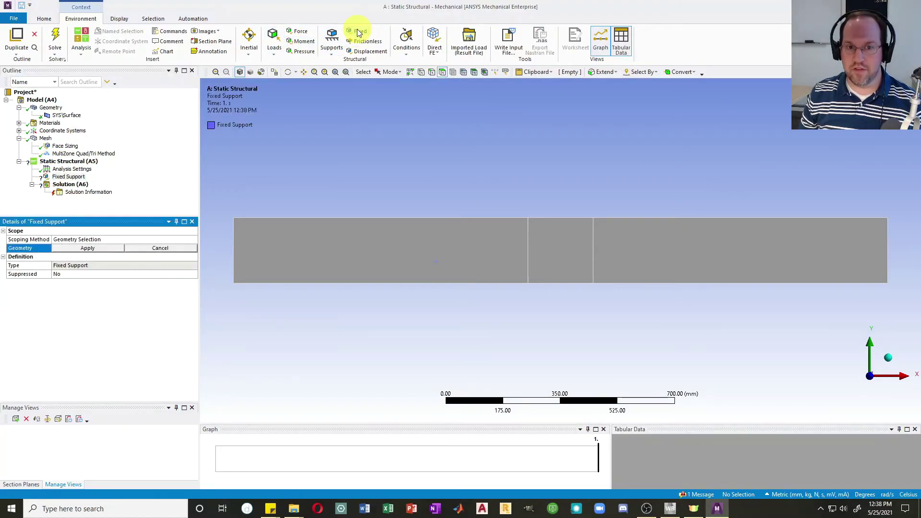
click(432, 73)
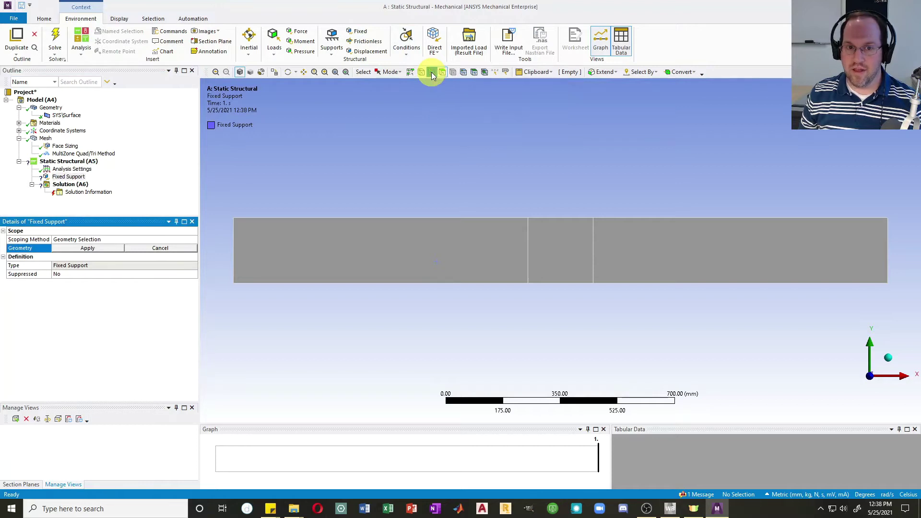
click(887, 235)
click(85, 247)
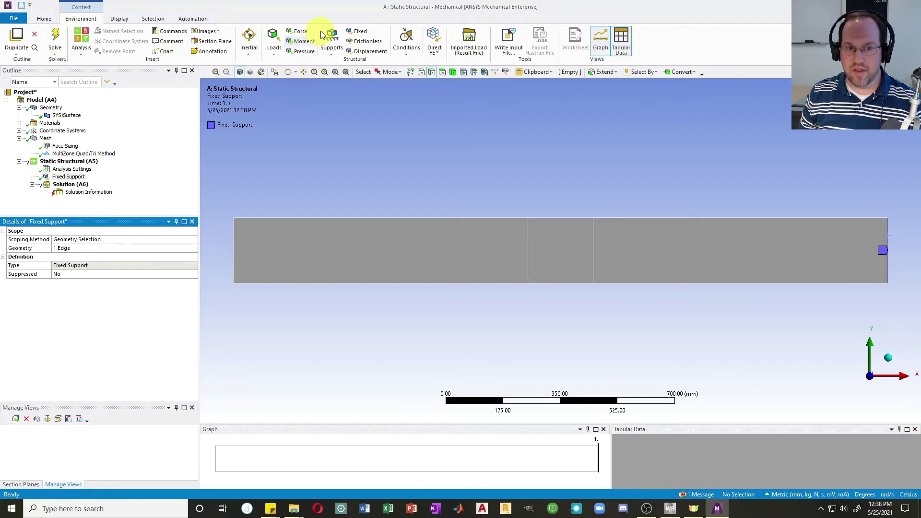
Step: Apply a second fixed support to the vertical edge at the beam's left end
click(358, 31)
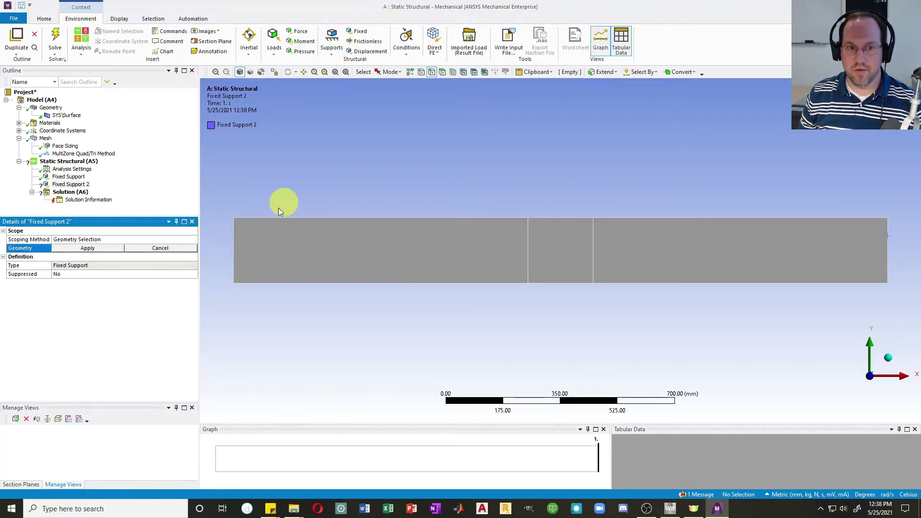
click(235, 243)
click(101, 250)
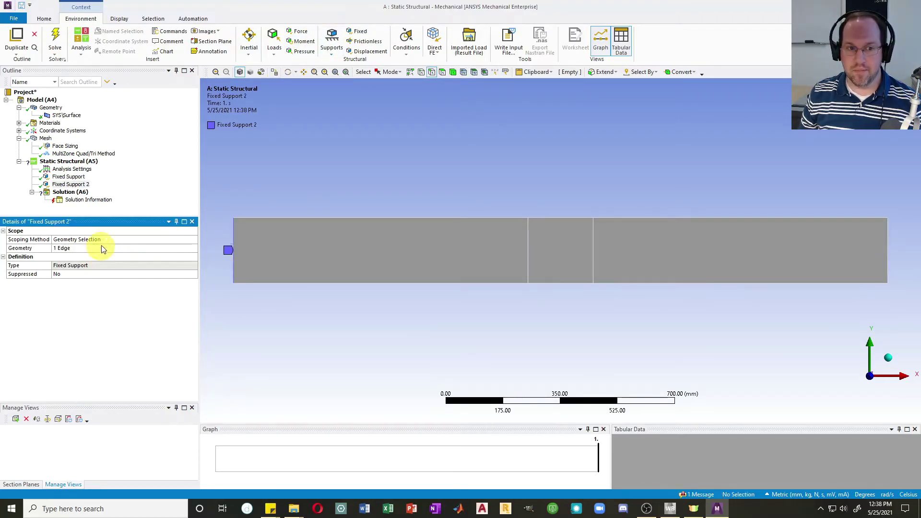
Step: Apply a component-defined force of -20000 N in Y to the middle segment of the beam's top edge, and solve the analysis
click(298, 32)
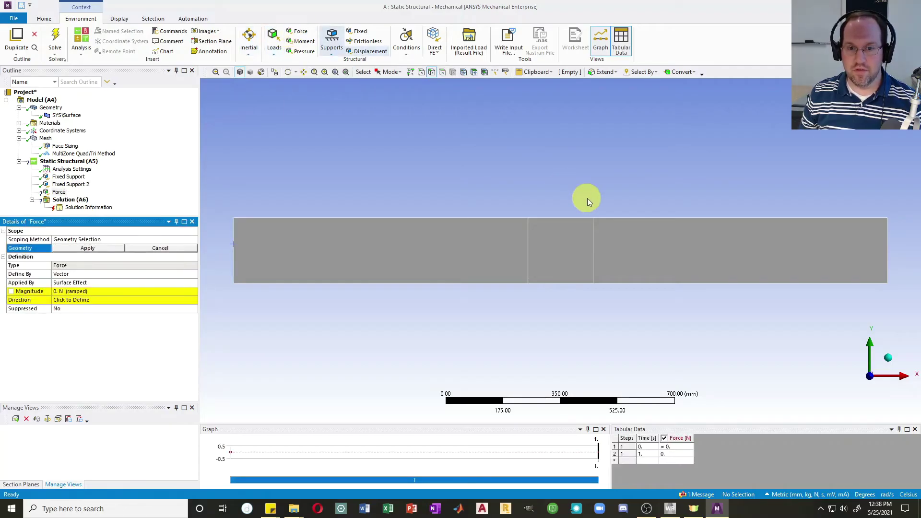
click(562, 220)
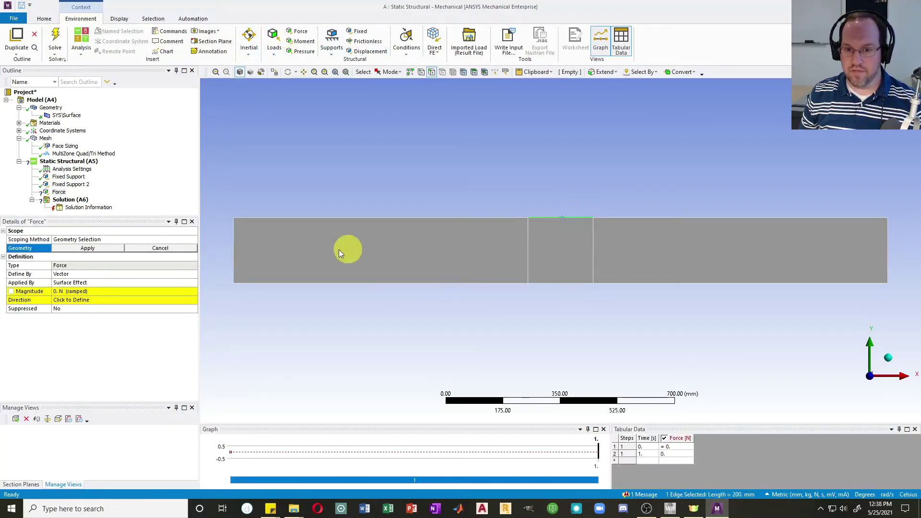
click(85, 248)
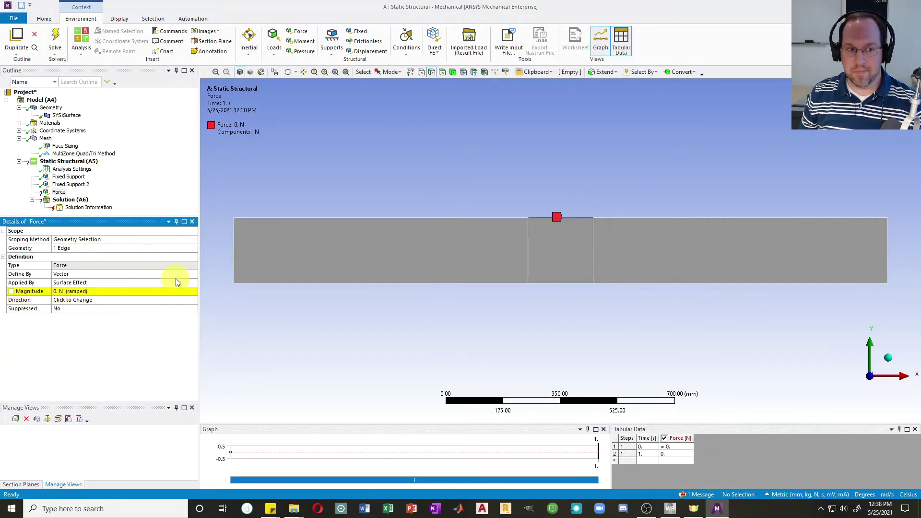
click(183, 274)
click(192, 275)
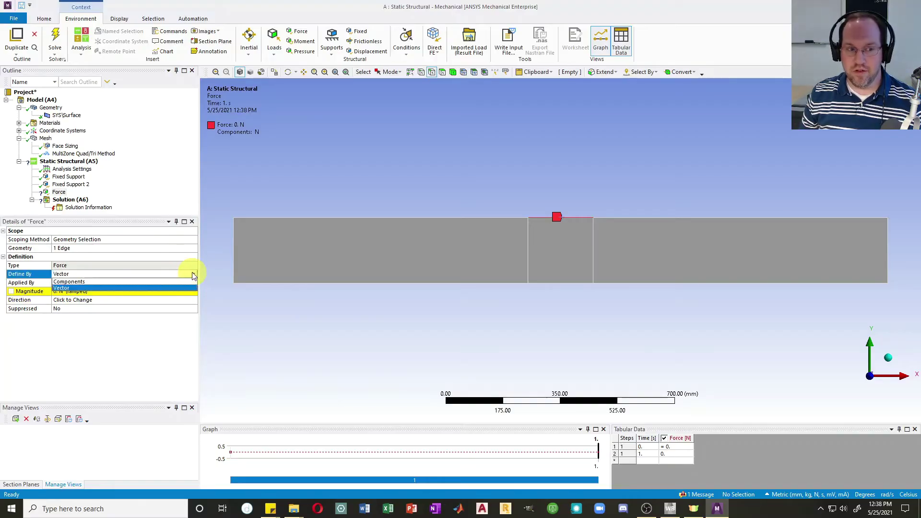
click(88, 282)
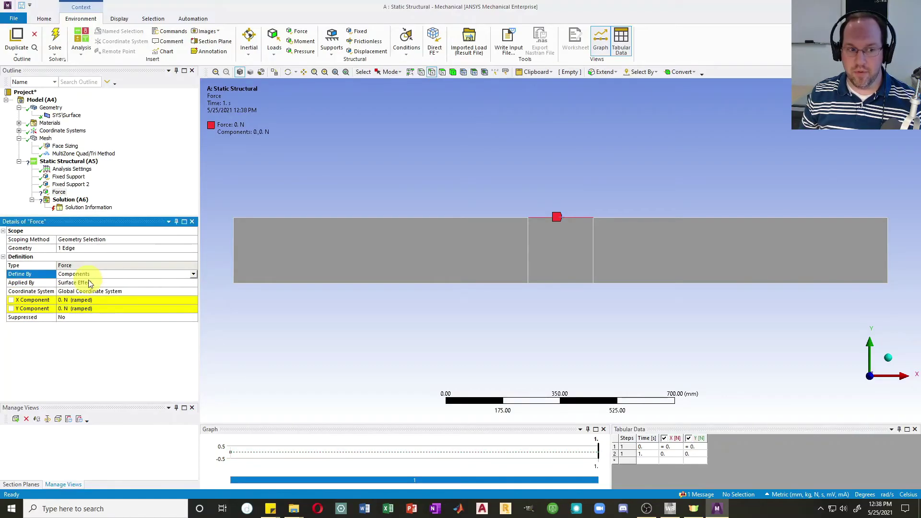
click(71, 310)
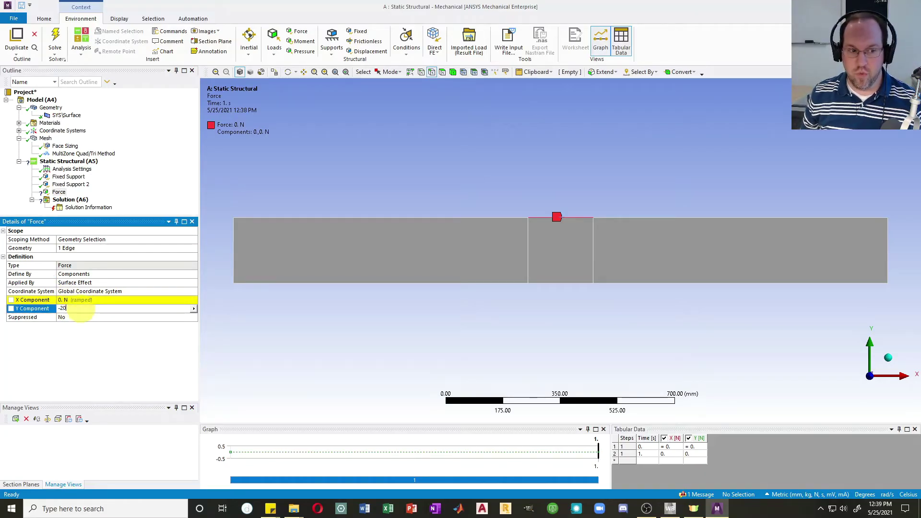
key(Return)
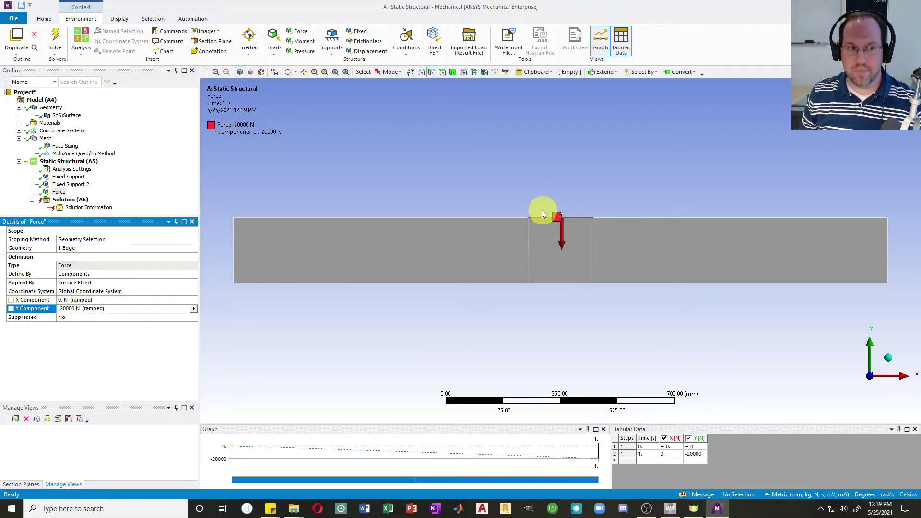
click(55, 37)
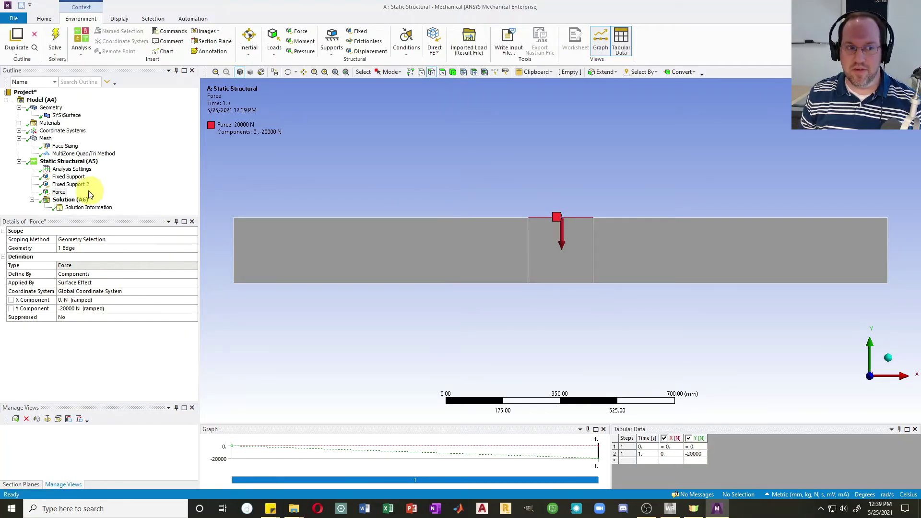
Step: Add total deformation, equivalent (von-Mises) stress and X-axis normal stress results to the solution and evaluate them
click(62, 200)
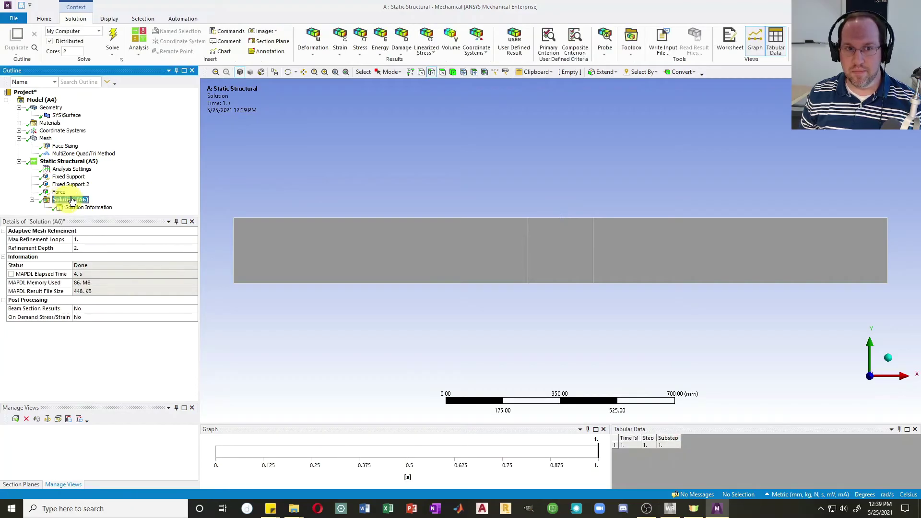
click(315, 59)
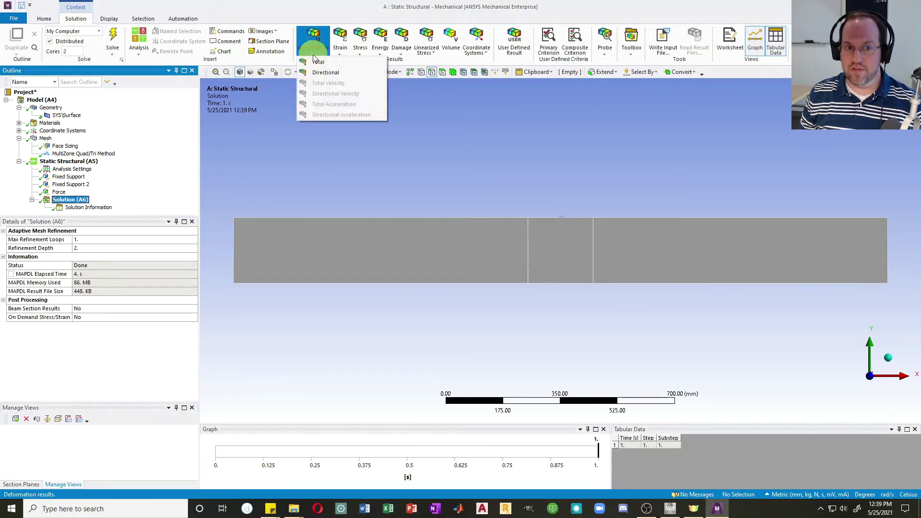
click(316, 66)
click(360, 48)
click(368, 63)
click(360, 52)
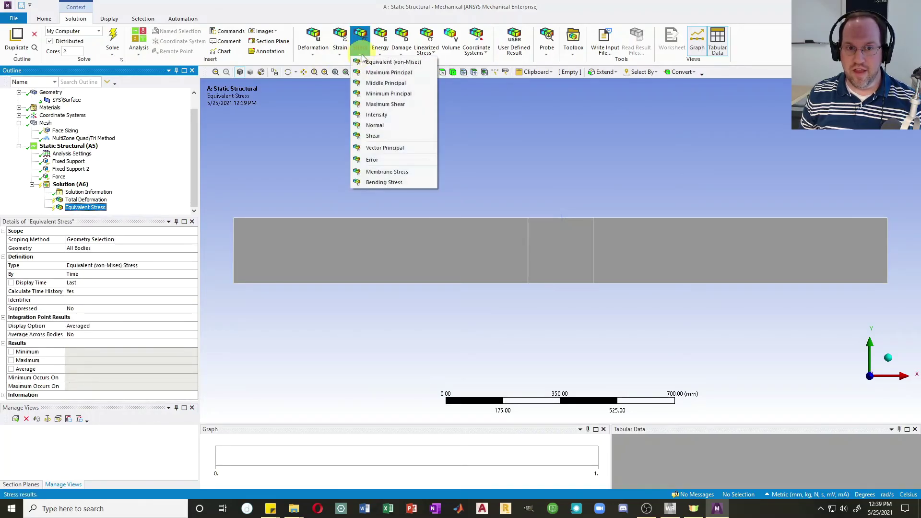
click(377, 125)
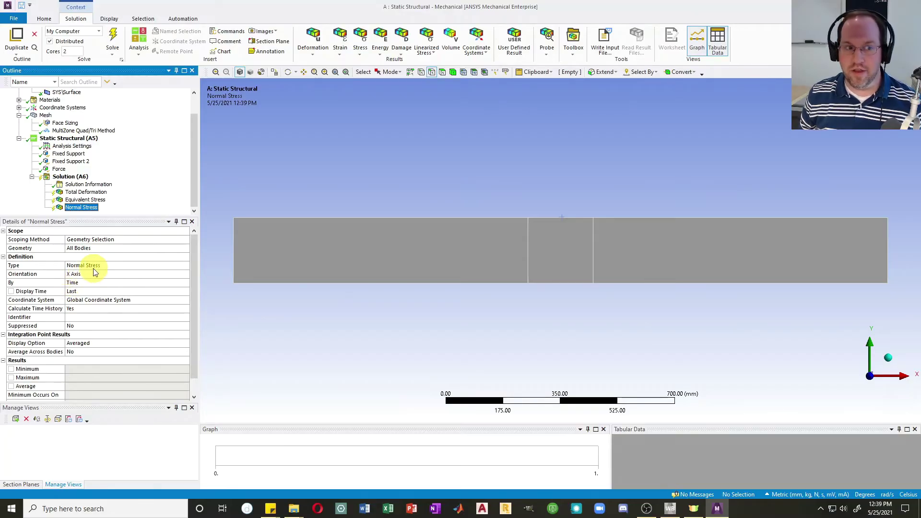
click(114, 39)
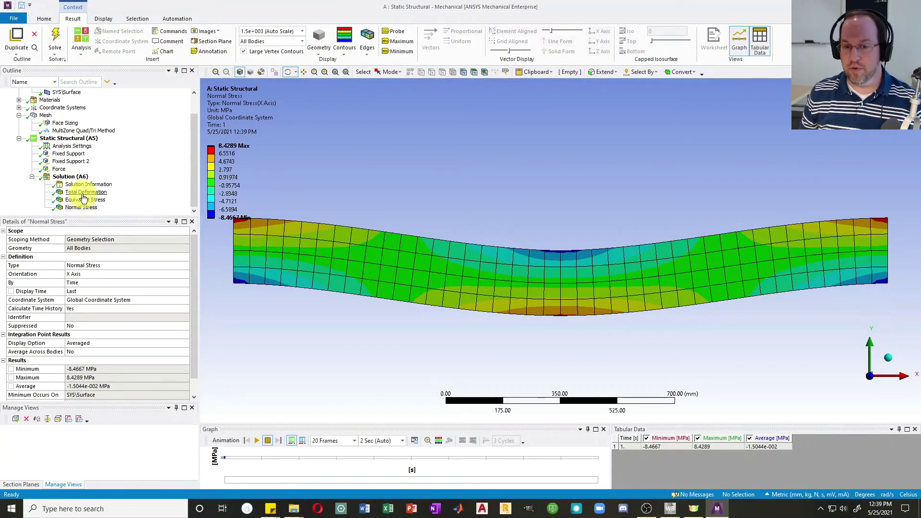
Step: Probe the normal stress at midspan on the beam's top and bottom edges
click(81, 208)
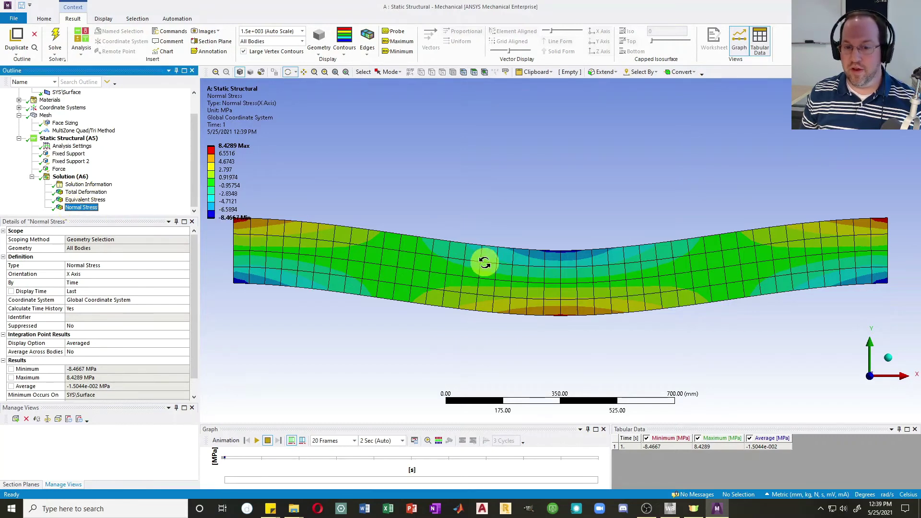
click(393, 31)
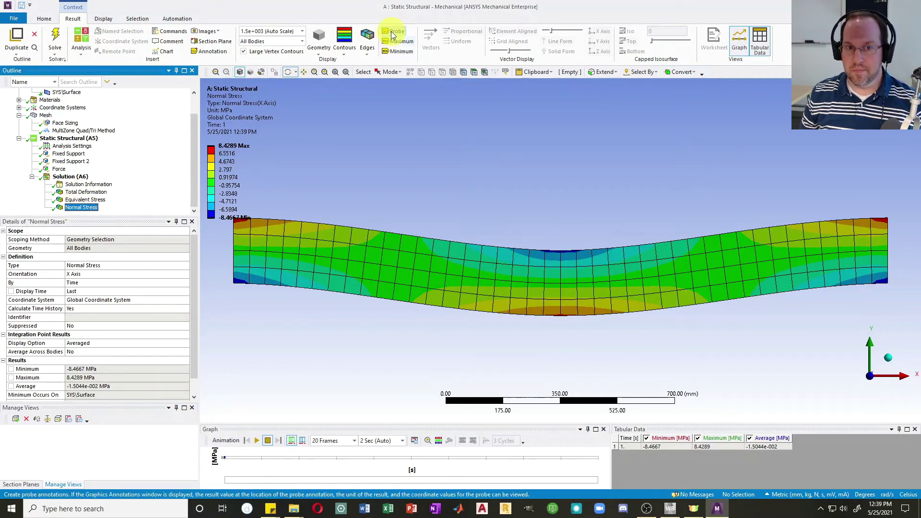
click(562, 250)
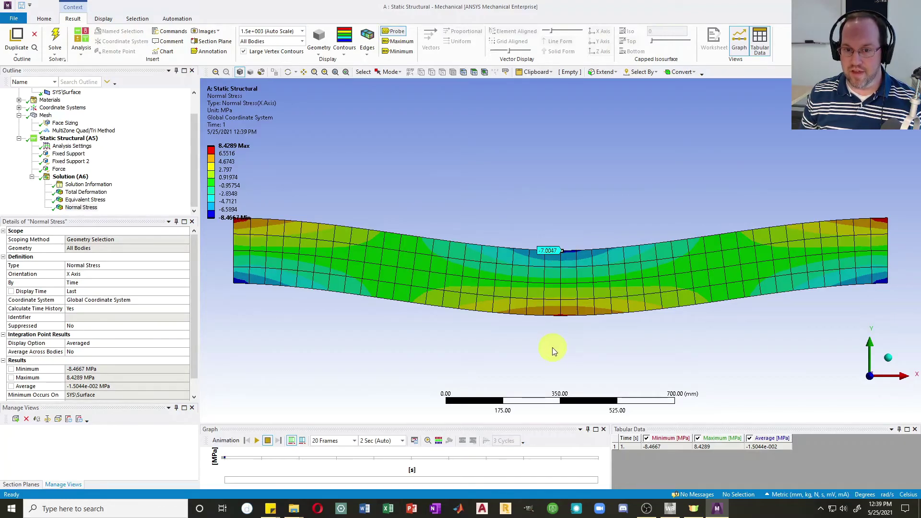
click(561, 315)
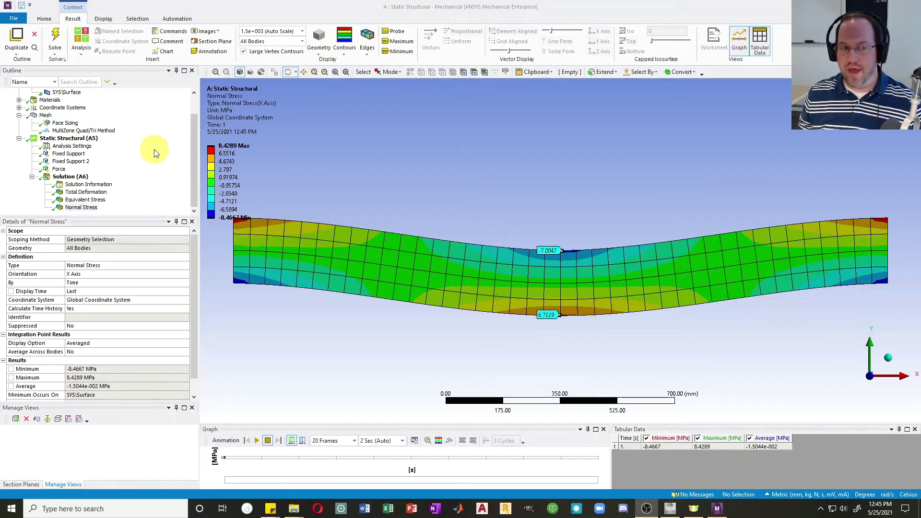
Step: Add two force reaction probes to the solution, one for Fixed Support and one for Fixed Support 2
click(67, 177)
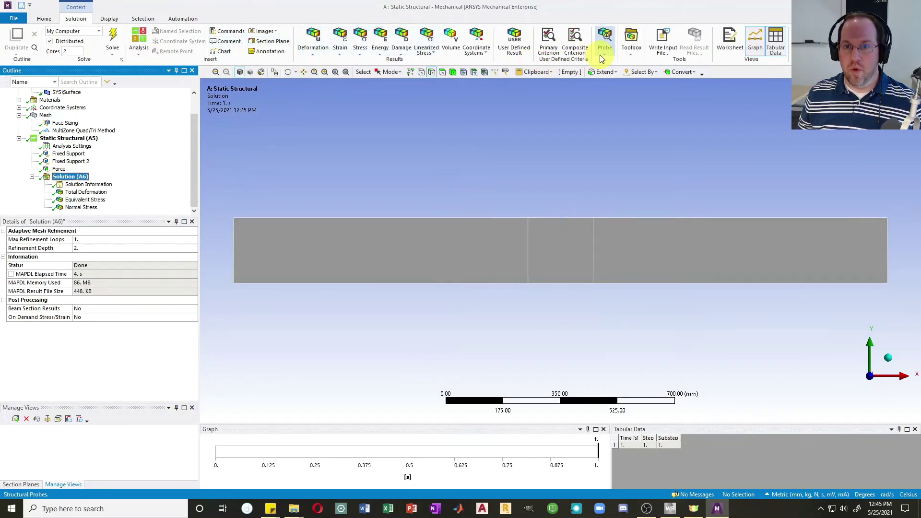
click(604, 58)
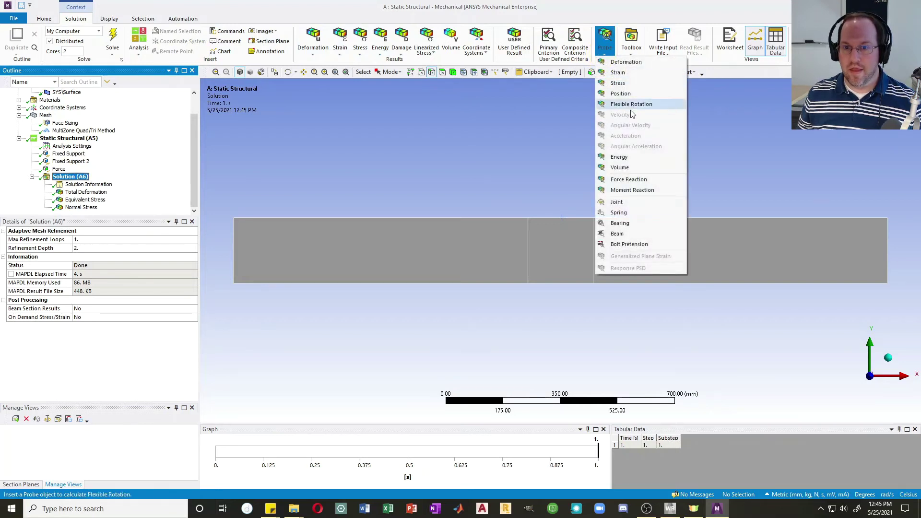
click(625, 180)
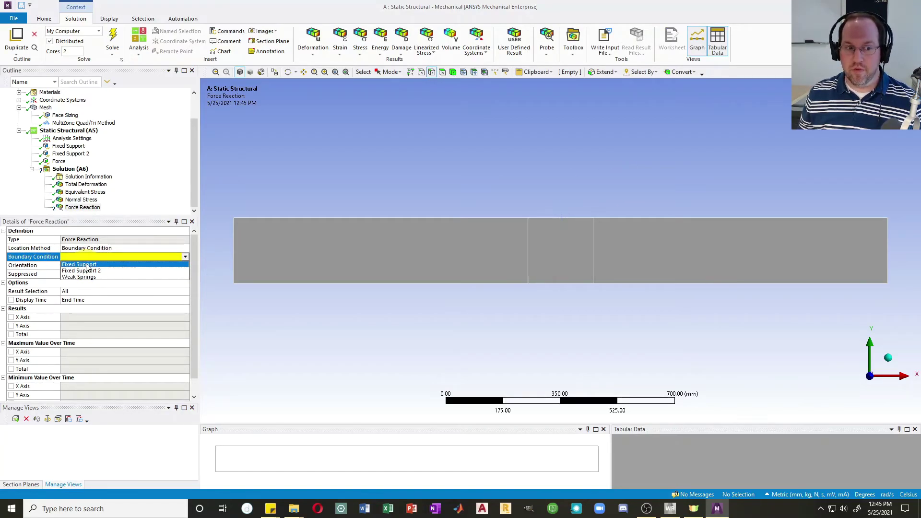
click(87, 265)
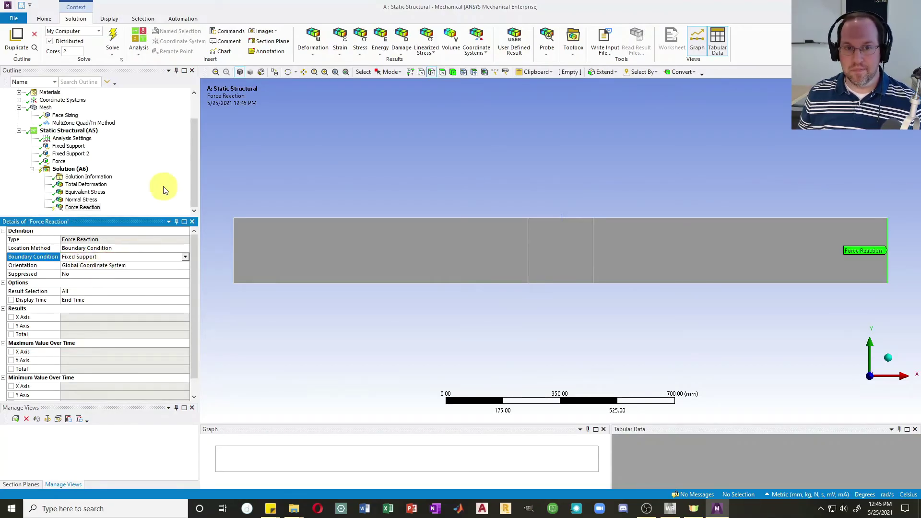
click(546, 46)
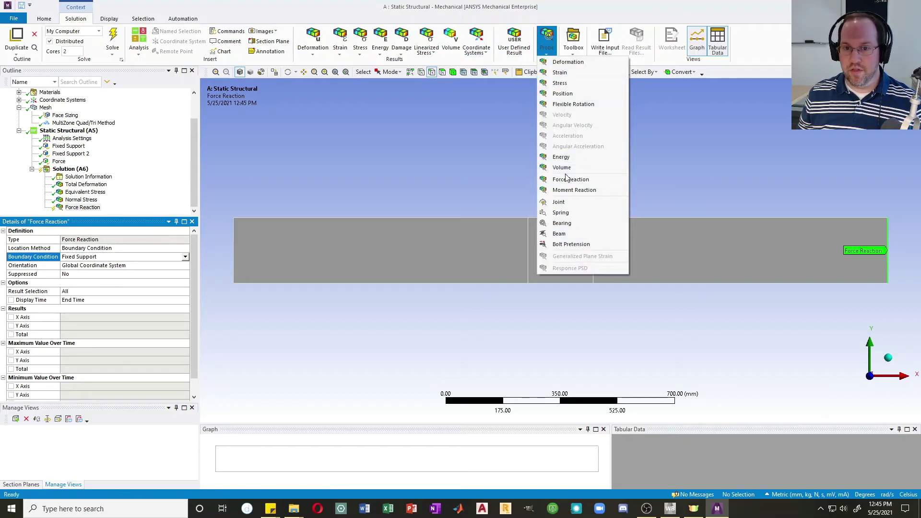
click(567, 179)
click(138, 257)
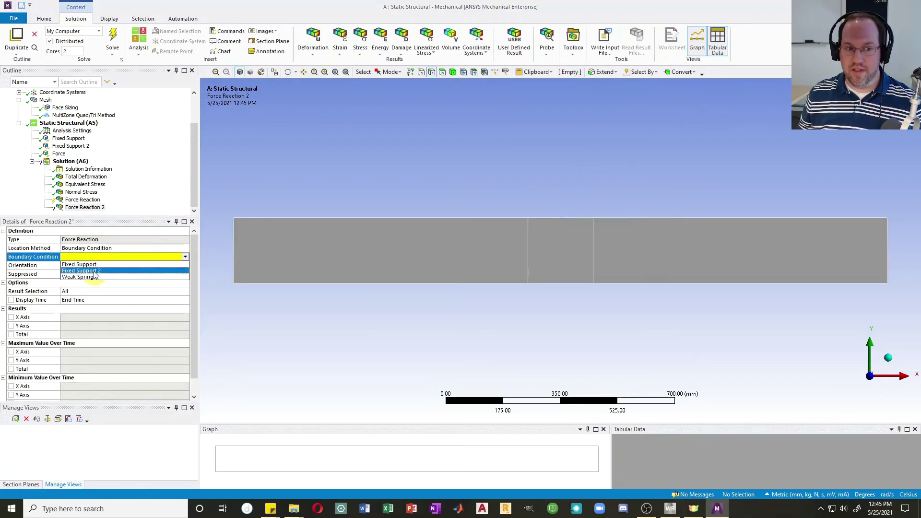
click(95, 272)
Step: Add moment reaction probes for Fixed Support and Fixed Support 2, and evaluate all reaction results
click(550, 53)
click(563, 190)
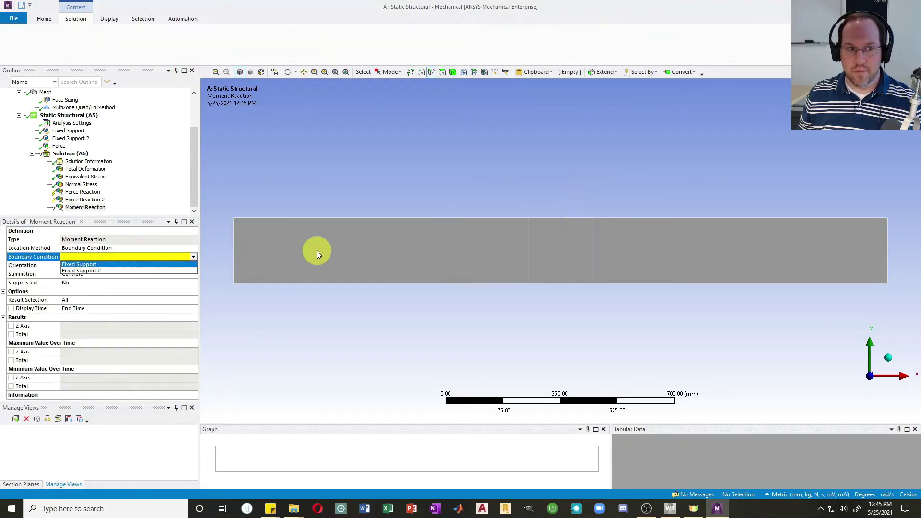
click(139, 257)
click(72, 265)
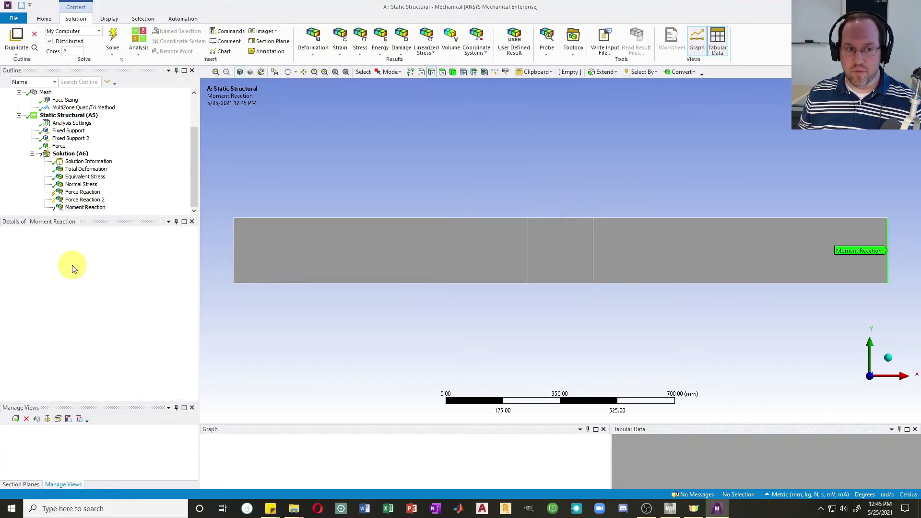
click(547, 50)
click(564, 191)
click(144, 256)
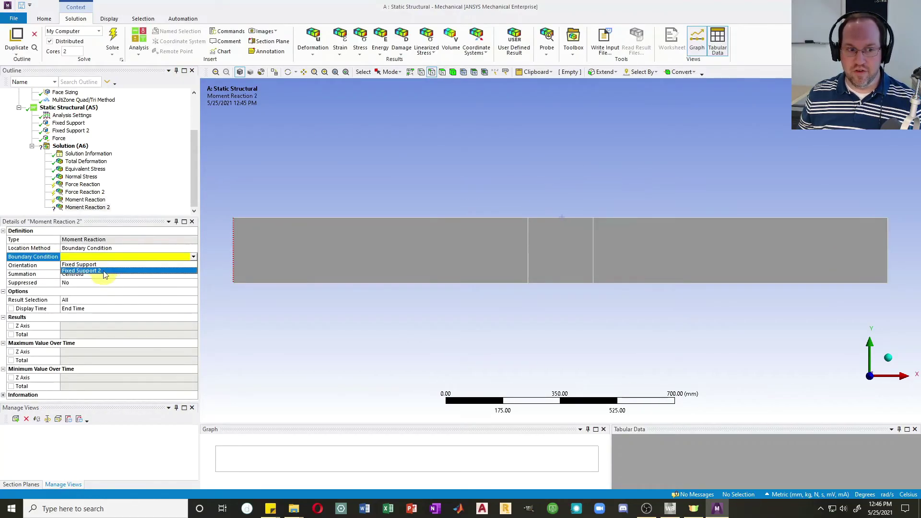
click(91, 273)
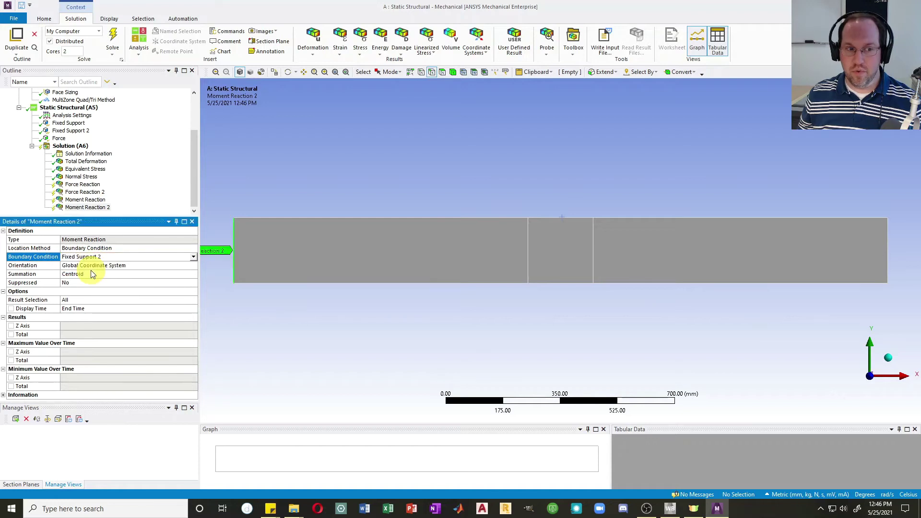
click(112, 39)
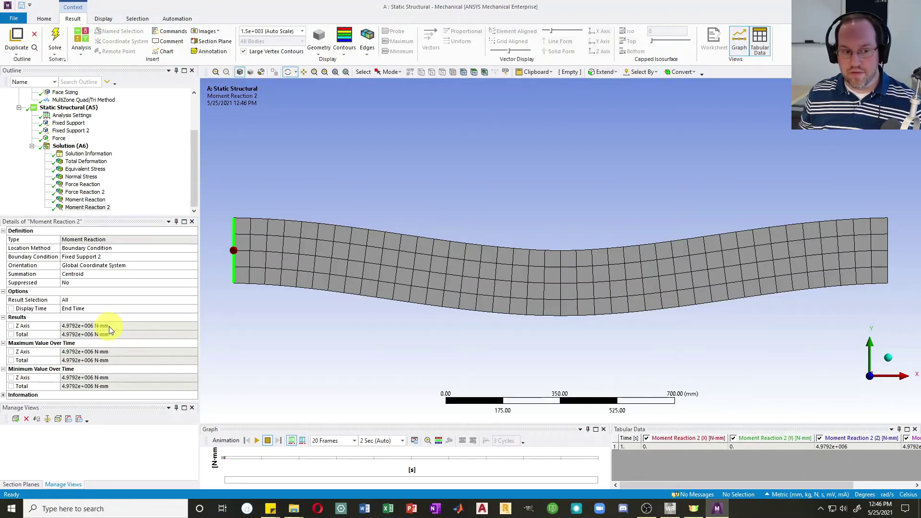
Step: Review the force reactions at both fixed supports and the moment reaction at the right-end support
click(84, 193)
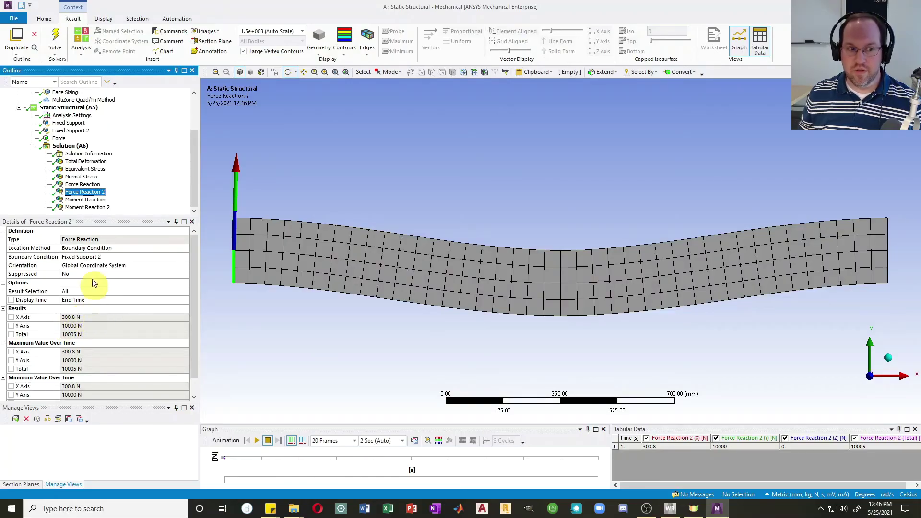
click(91, 184)
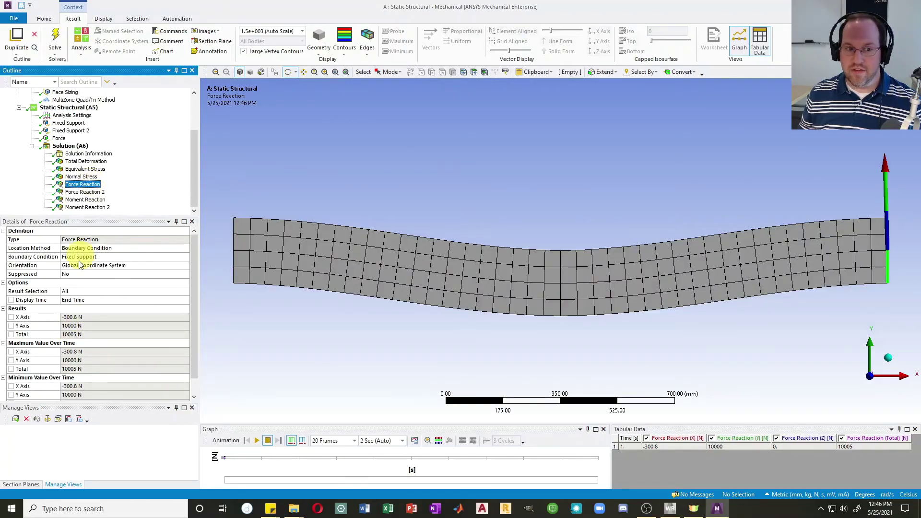
click(85, 199)
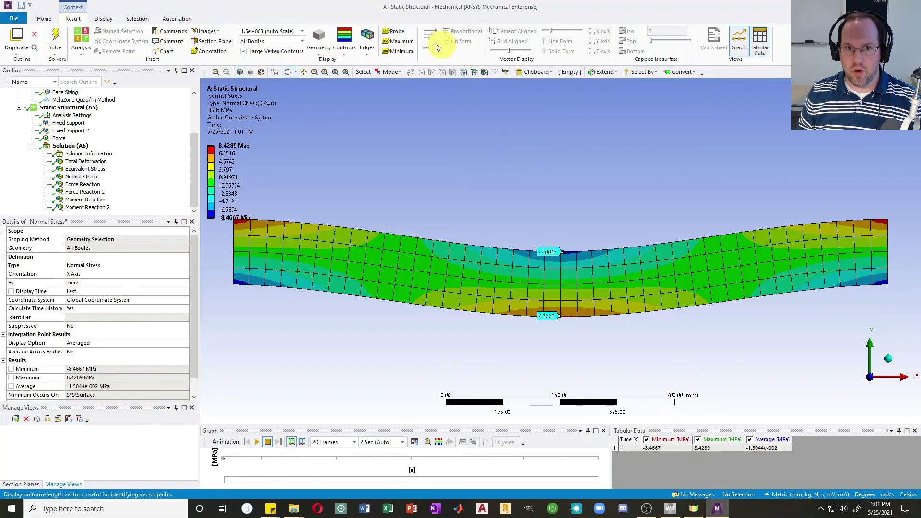
Step: Probe the normal stress at the three interior mesh nodes through the beam's depth at midspan
click(394, 30)
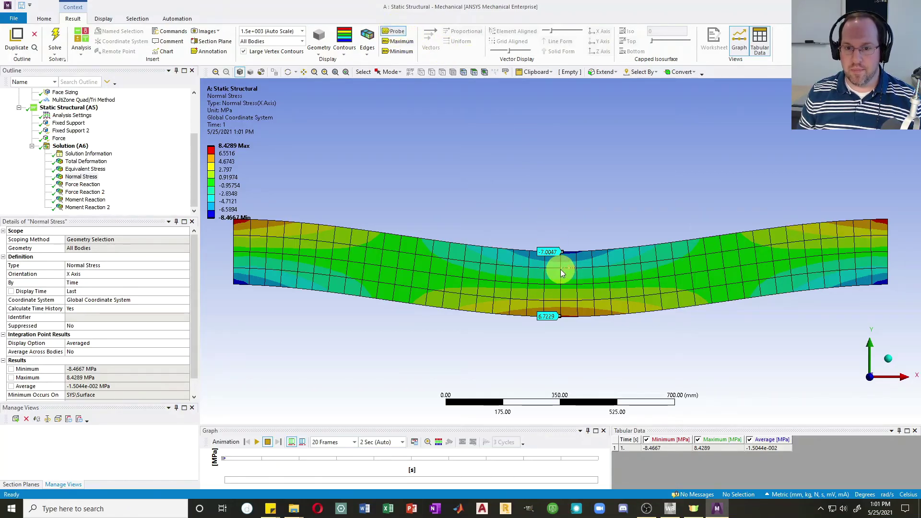
click(560, 283)
click(560, 301)
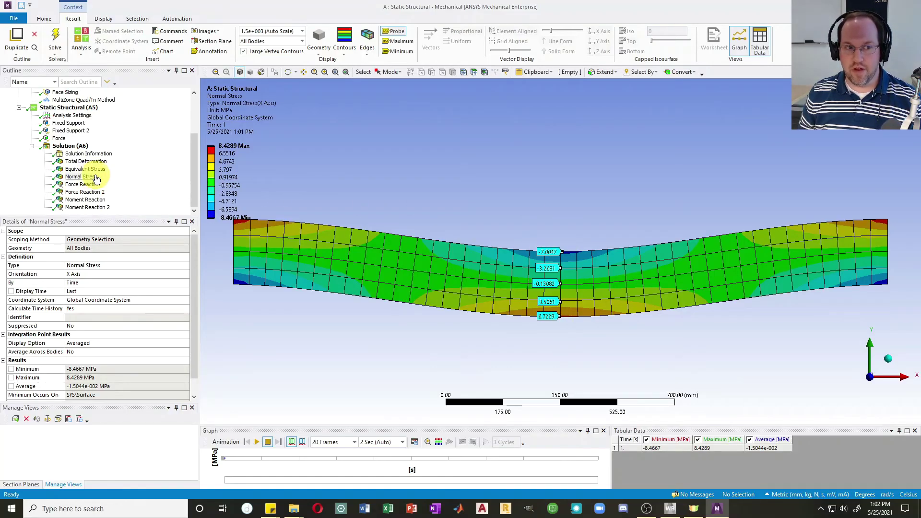
Step: Add a construction-geometry path to the model and set its start point to X 1000 mm, Y 200 mm
scroll(92, 179, up, 3)
click(40, 101)
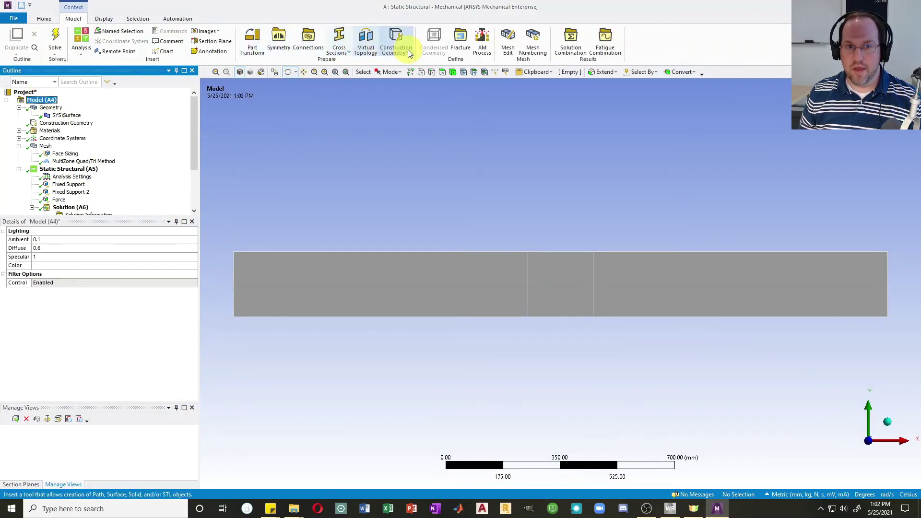
click(401, 51)
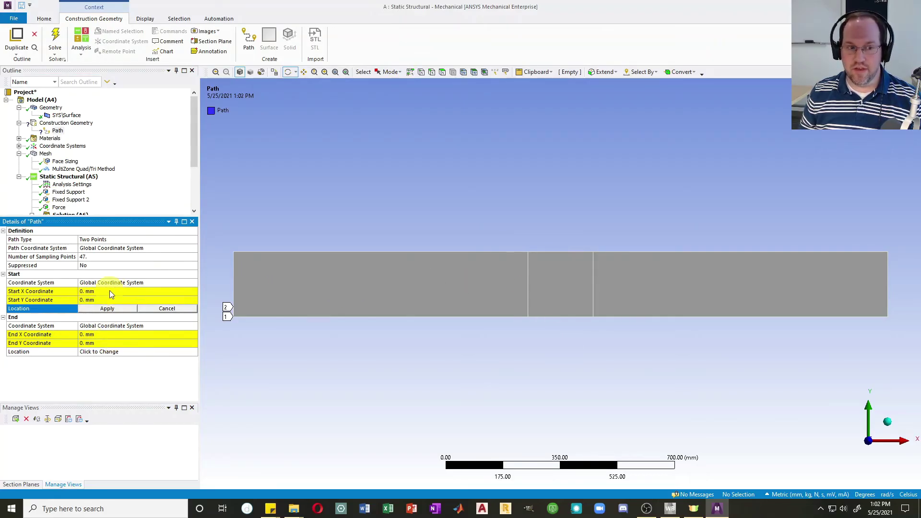
click(93, 292)
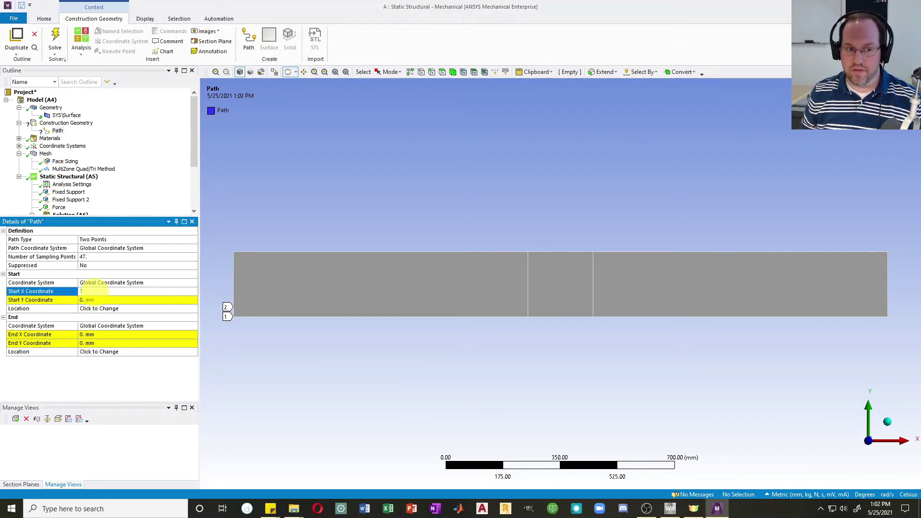
text(1000)
key(Return)
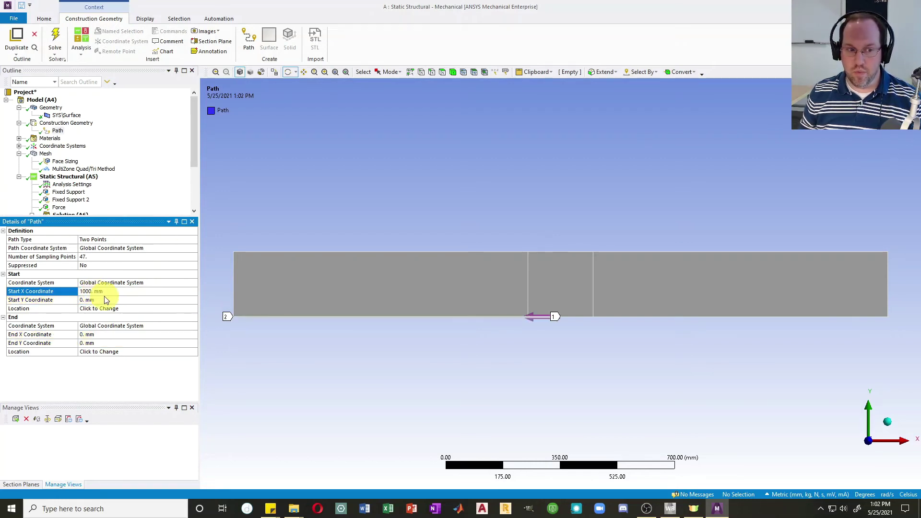
click(103, 299)
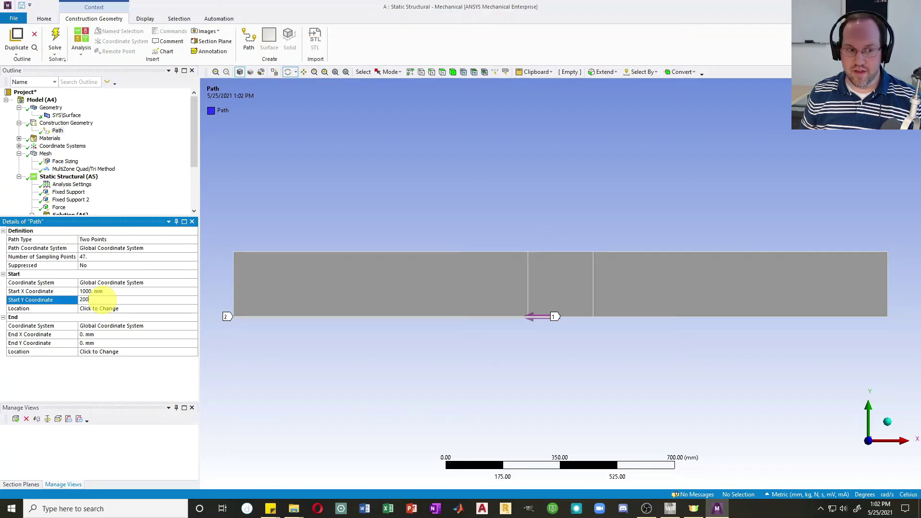
text(200)
key(Return)
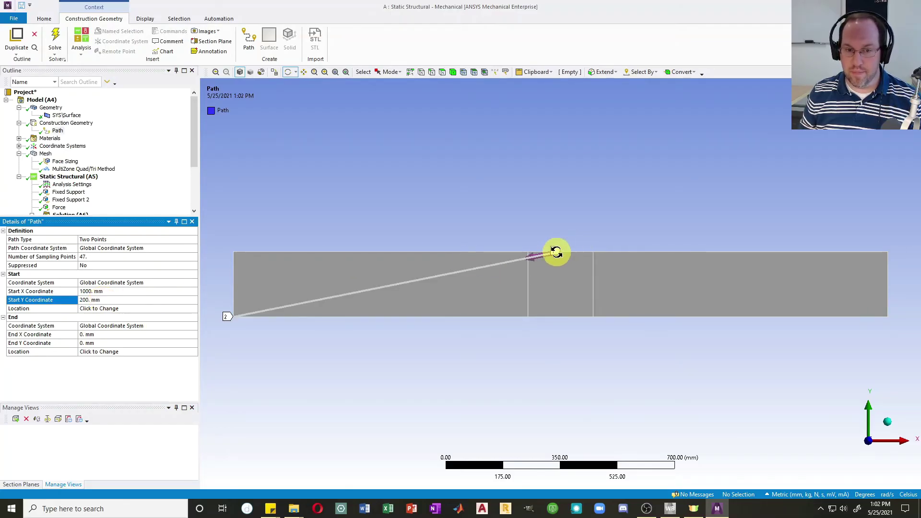
Step: Set the path's end X coordinate to 1000 mm and rename the path Midspan
click(100, 335)
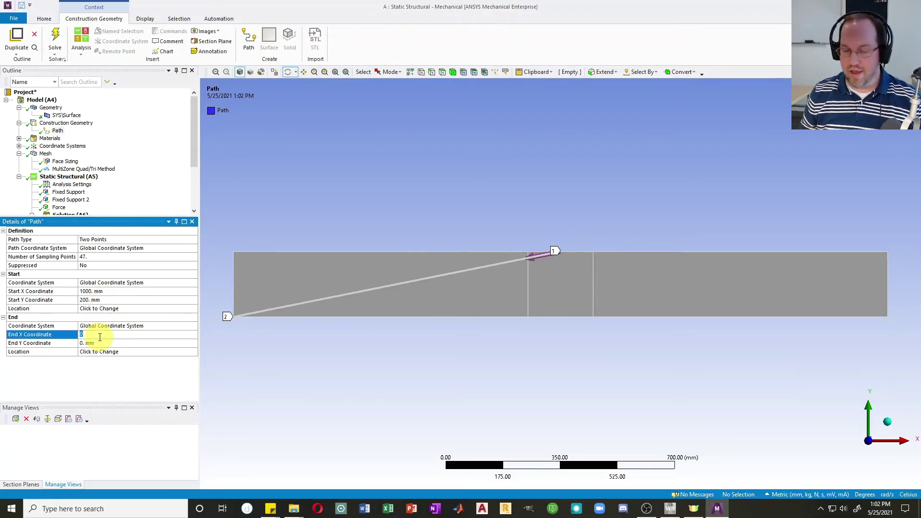
text(1000)
key(Return)
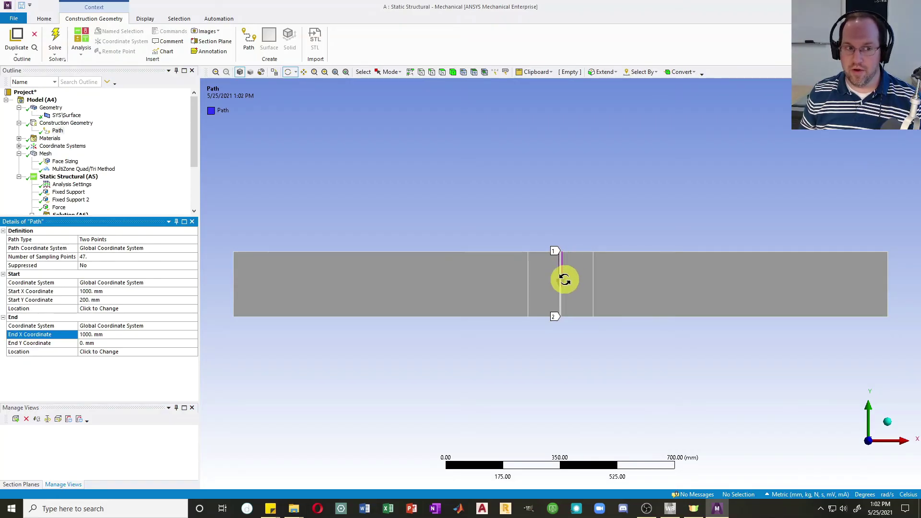
right_click(57, 131)
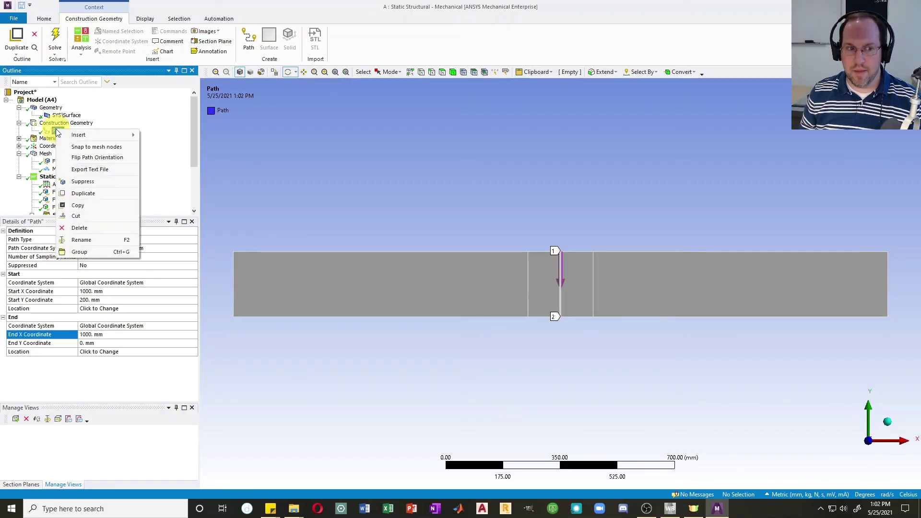
click(87, 245)
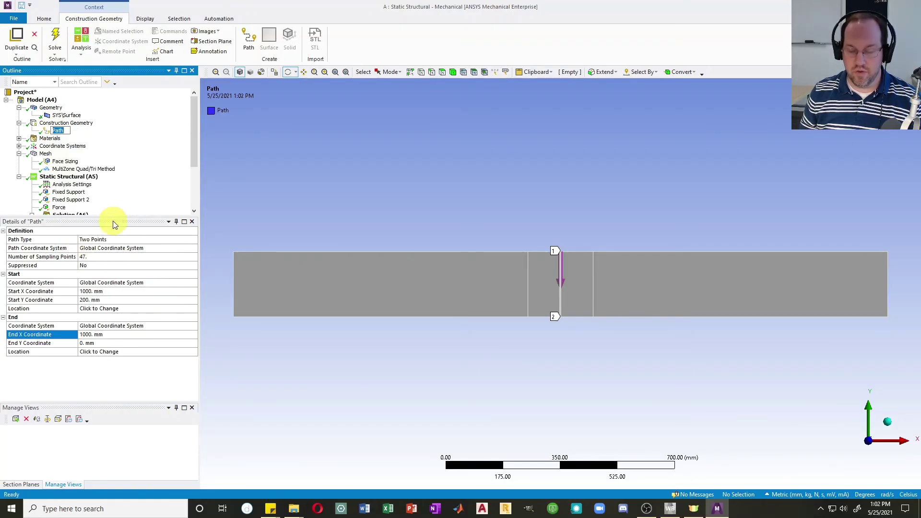
text(Midspan)
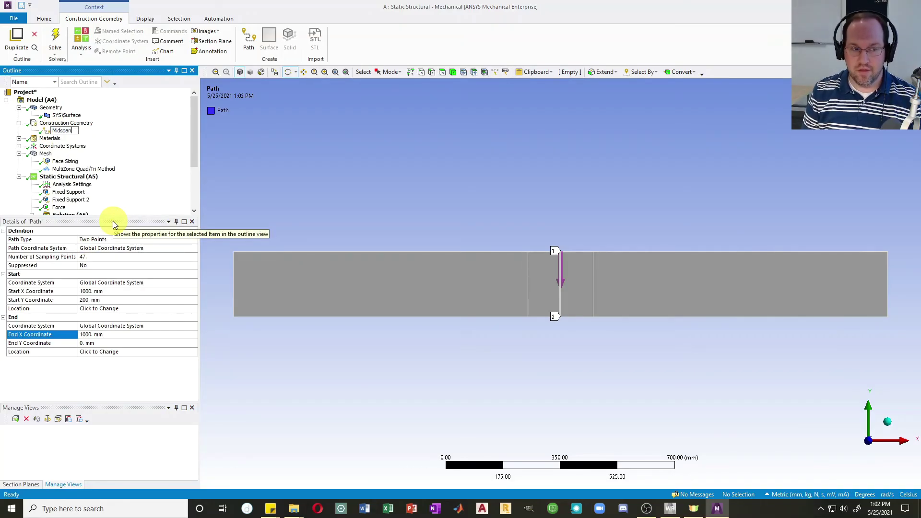
key(Return)
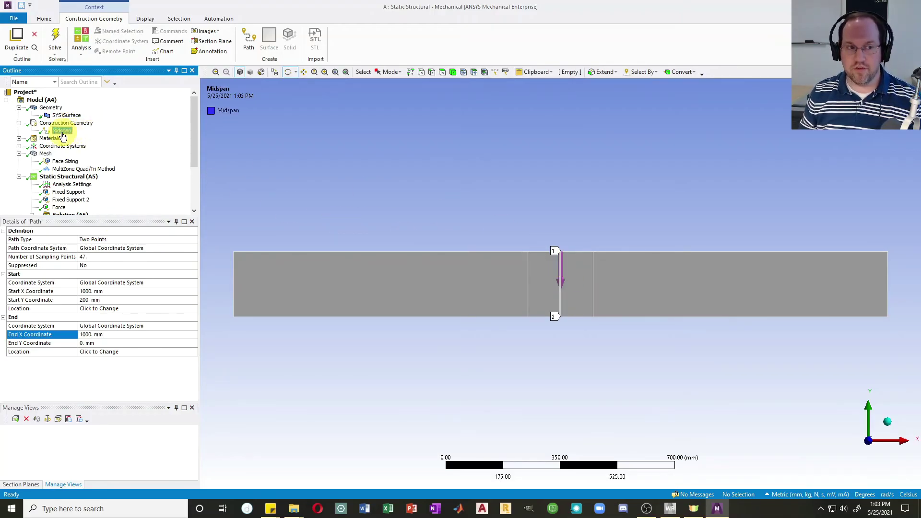
Step: Add a second normal stress result to the solution and compare its setup with the existing normal stress plot
scroll(68, 132, down, 3)
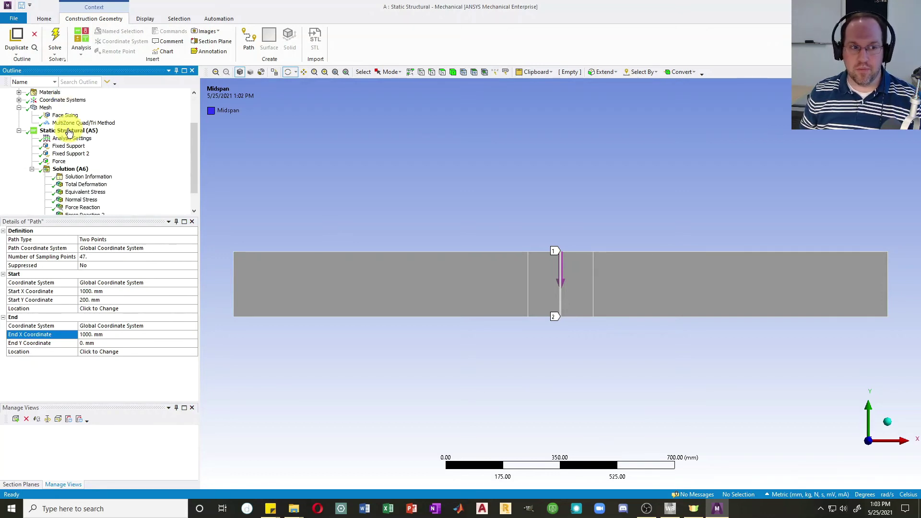
click(66, 146)
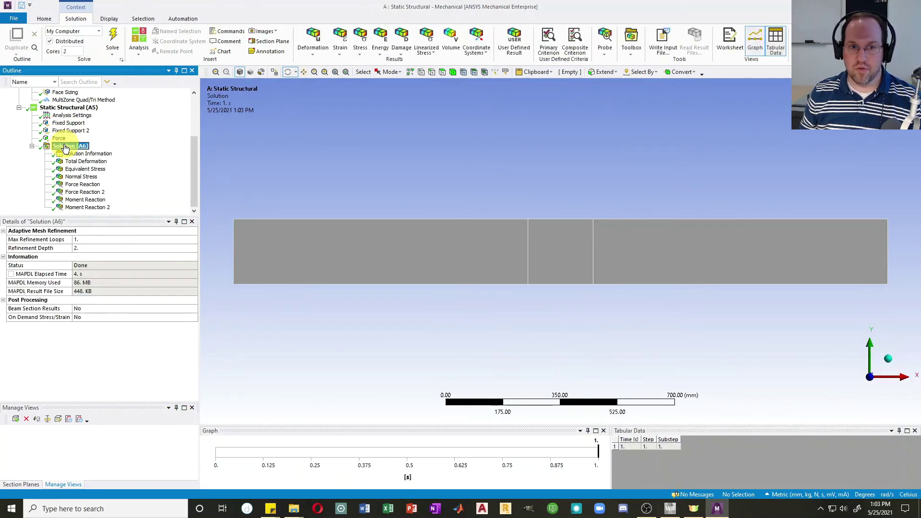
click(361, 52)
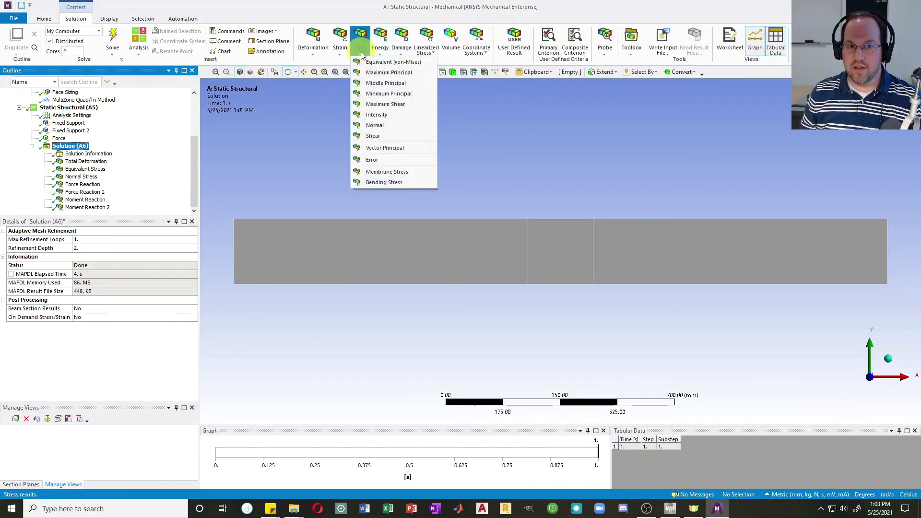
click(375, 126)
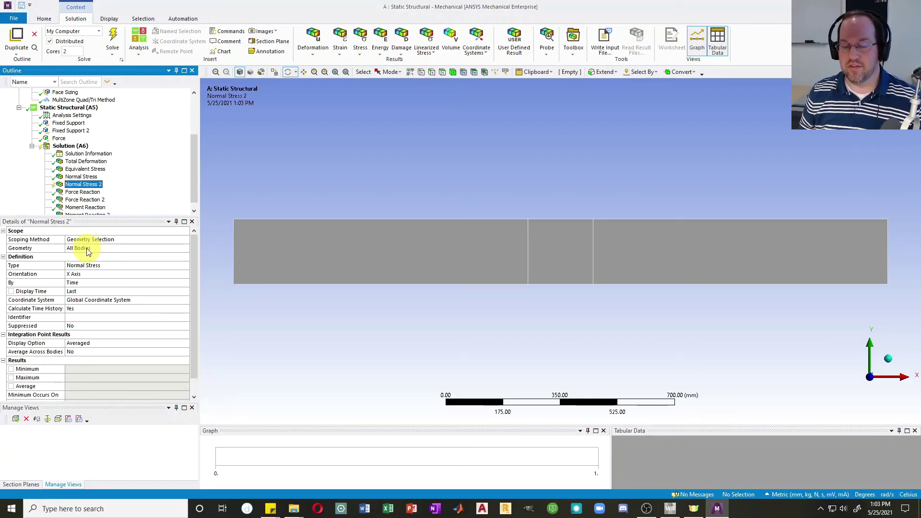
click(81, 176)
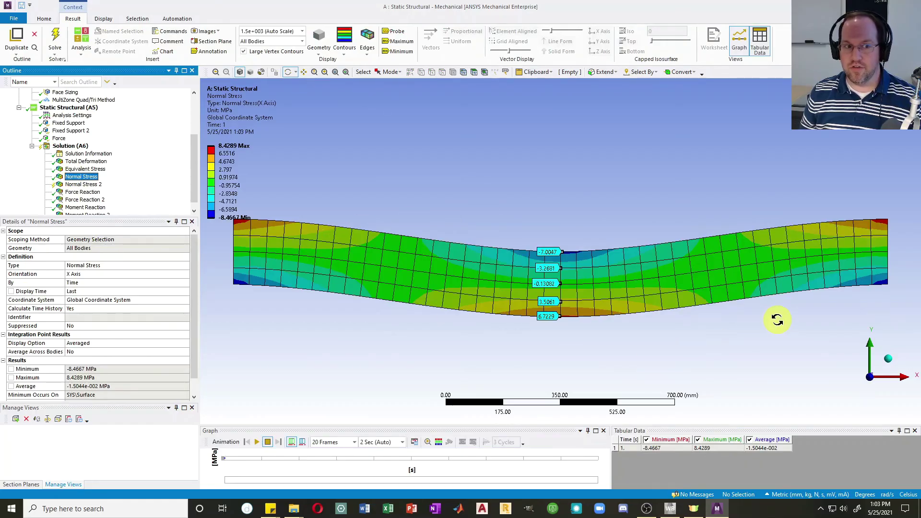
click(82, 185)
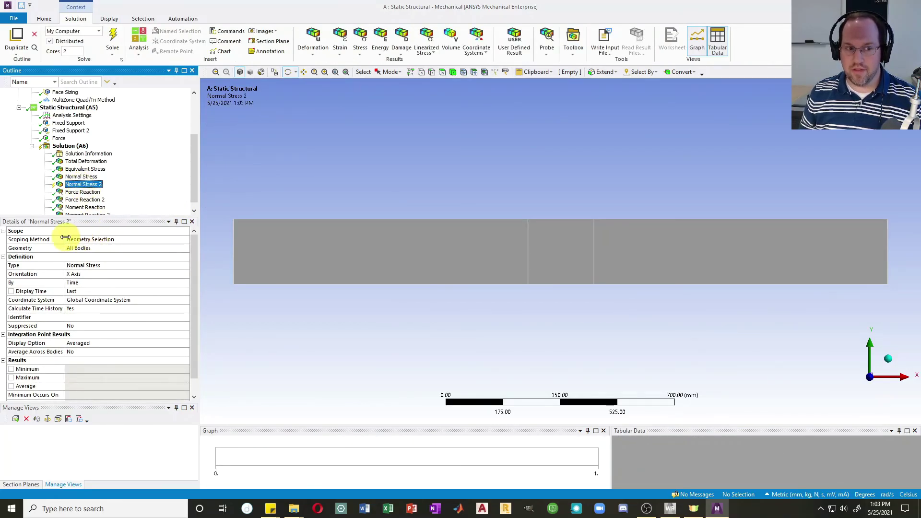
Step: Scope the second normal stress result to the Midspan path and evaluate it
click(96, 240)
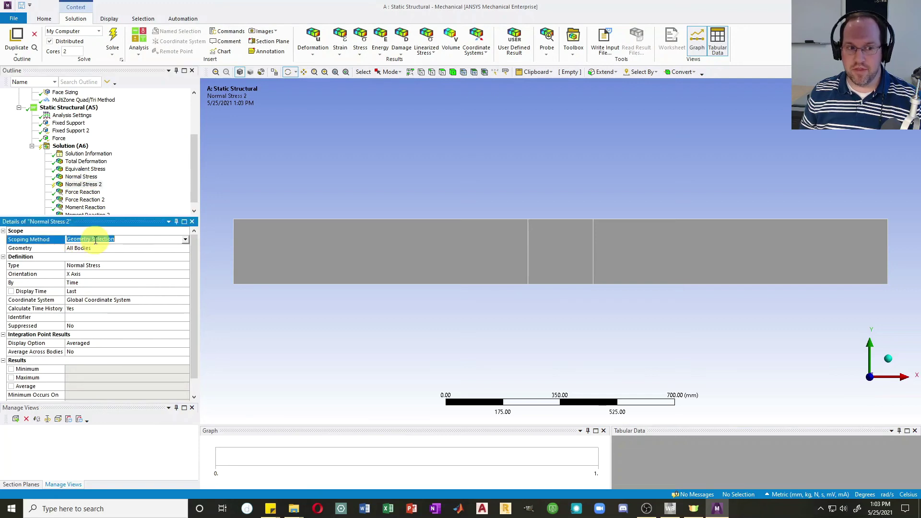
click(185, 239)
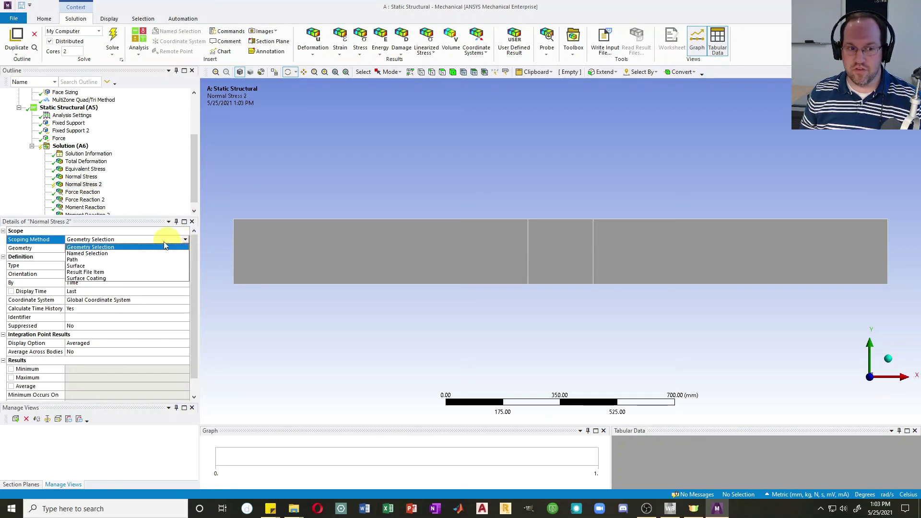
click(74, 260)
click(108, 247)
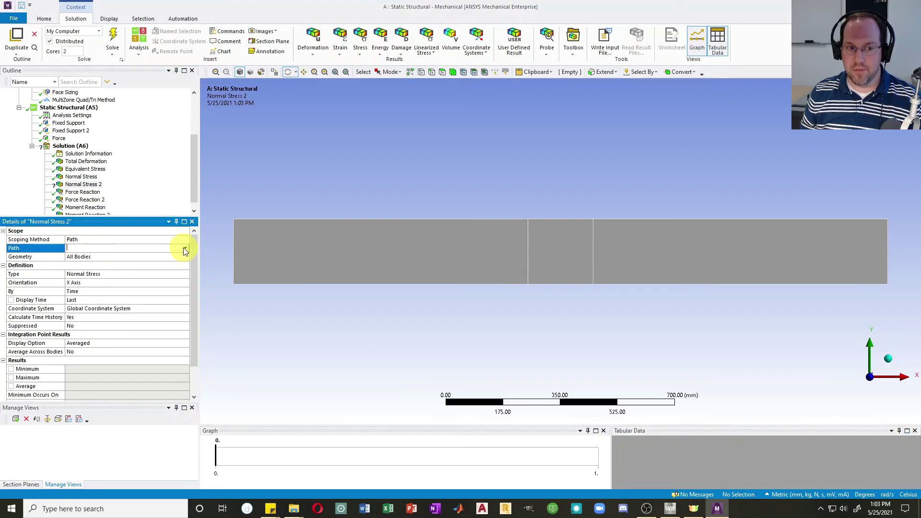
click(186, 247)
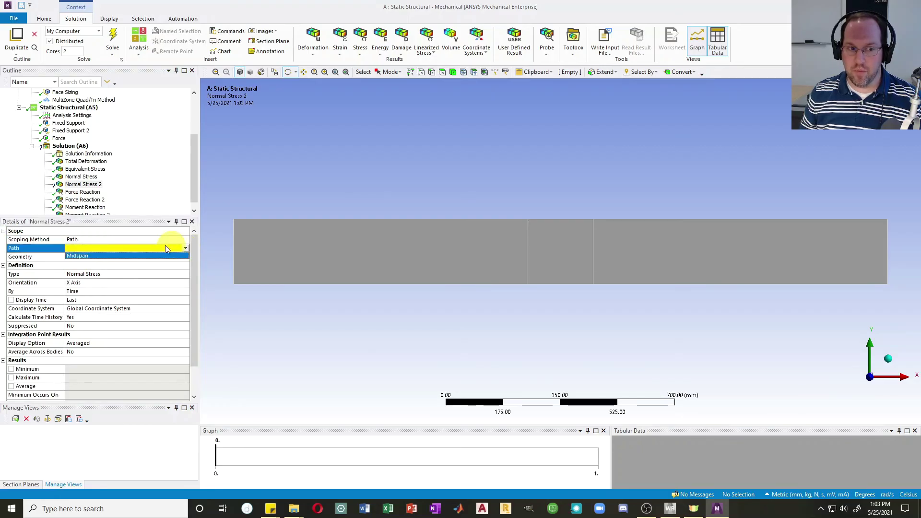
click(78, 256)
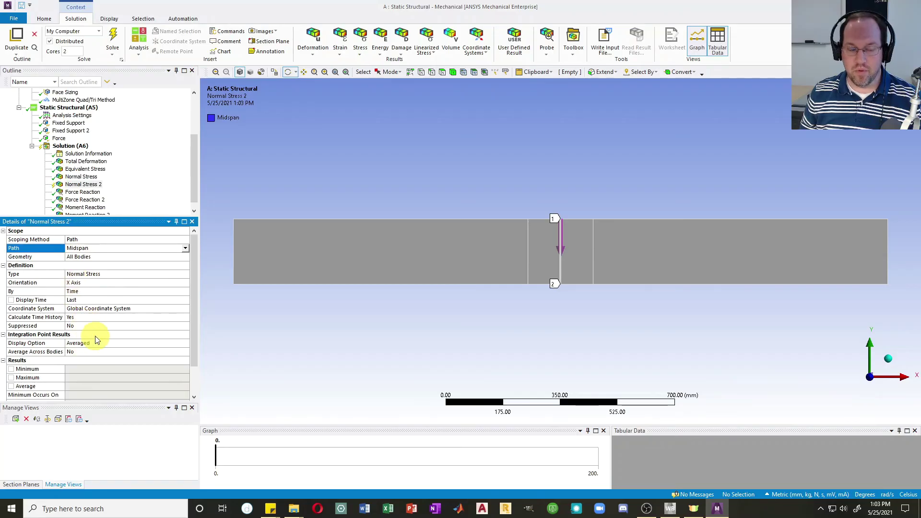
scroll(96, 338, down, 1)
scroll(96, 334, up, 1)
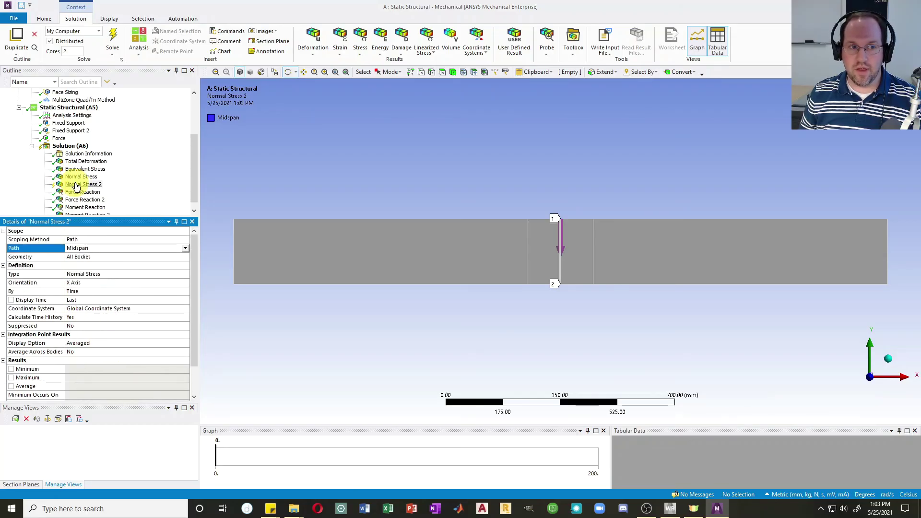
click(112, 36)
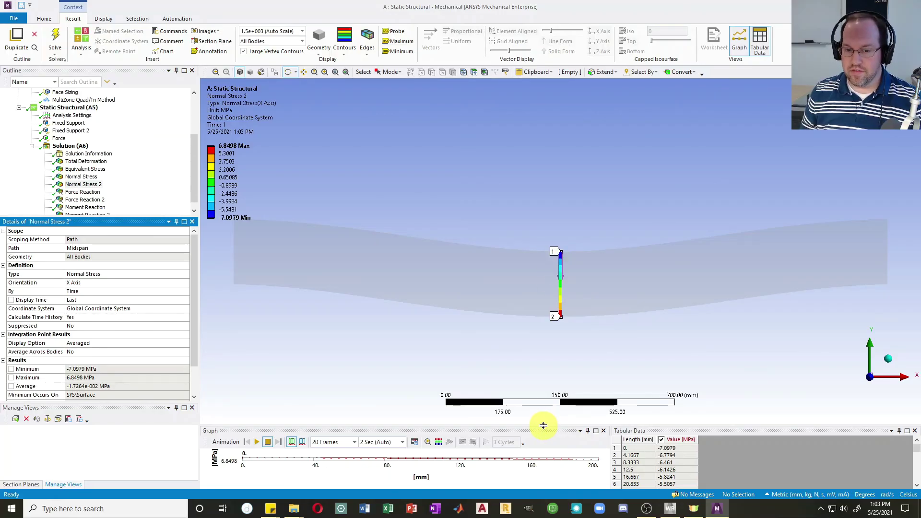
Step: Enlarge the stress-versus-length graph and examine it alongside the path's stress contour in the model view
drag(543, 425, 545, 196)
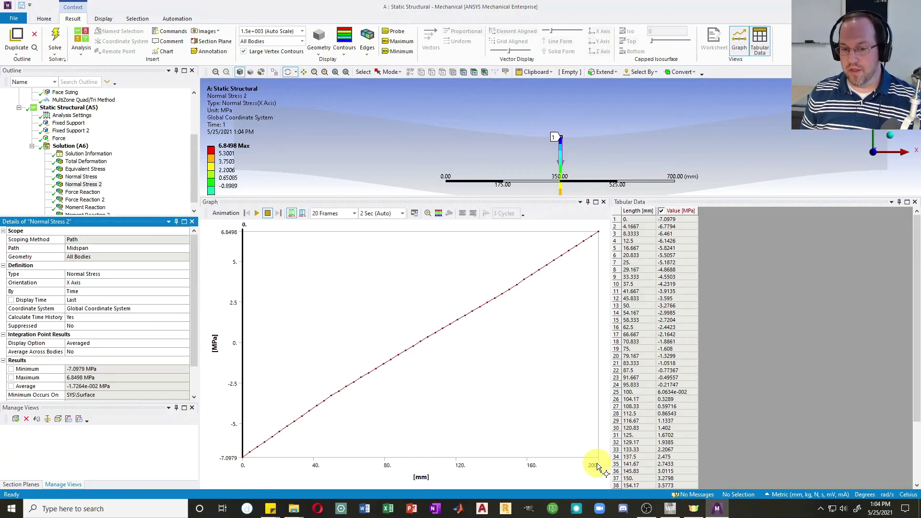
ctrl+middle_drag(598, 140, 601, 113)
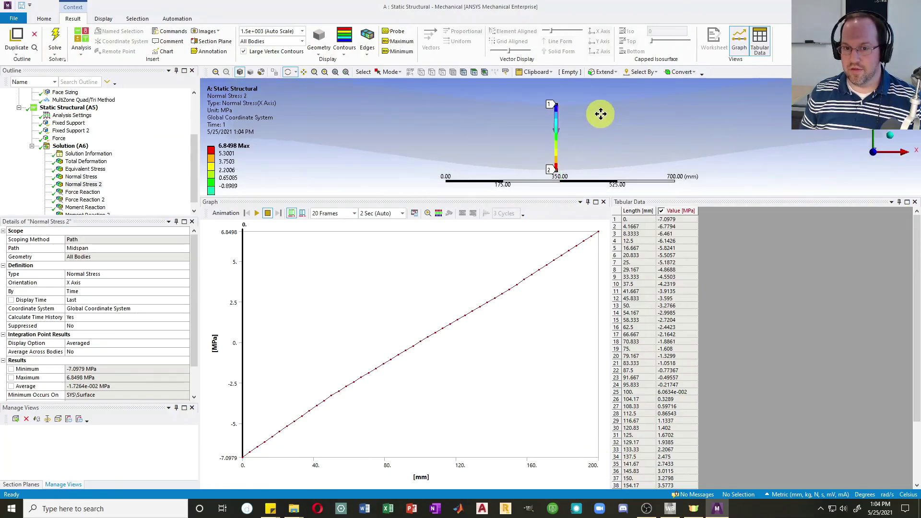
scroll(556, 144, up, 2)
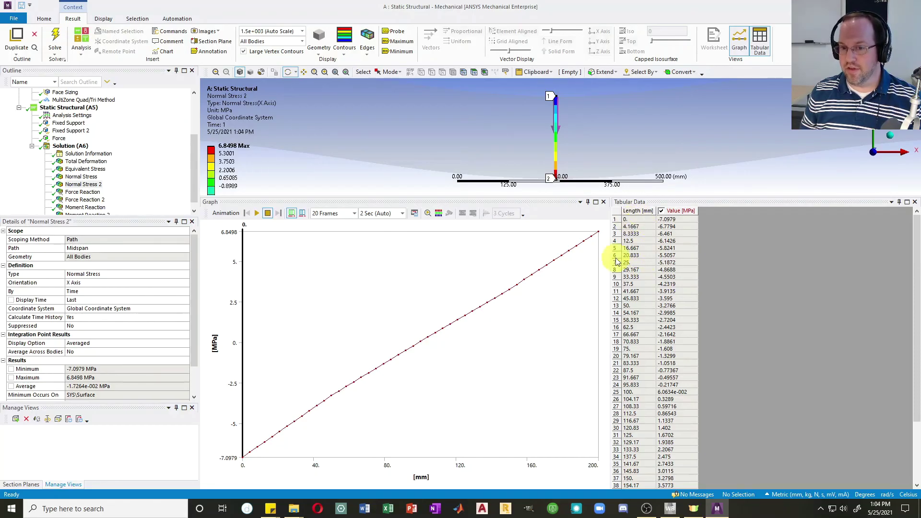
Step: Select all the tabular path stress data and export it to the Excel file path results.xls
click(640, 279)
drag(666, 291, 670, 303)
key(ctrl+a)
right_click(646, 281)
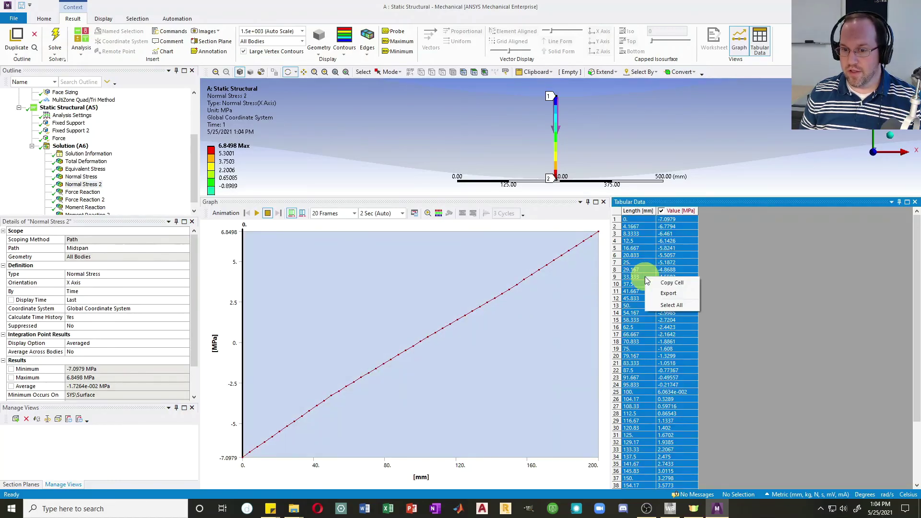
click(664, 296)
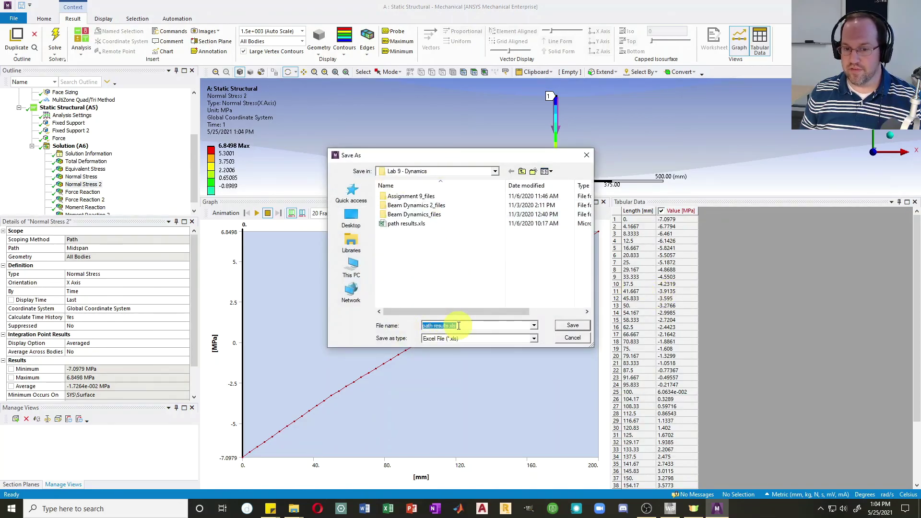
key(Return)
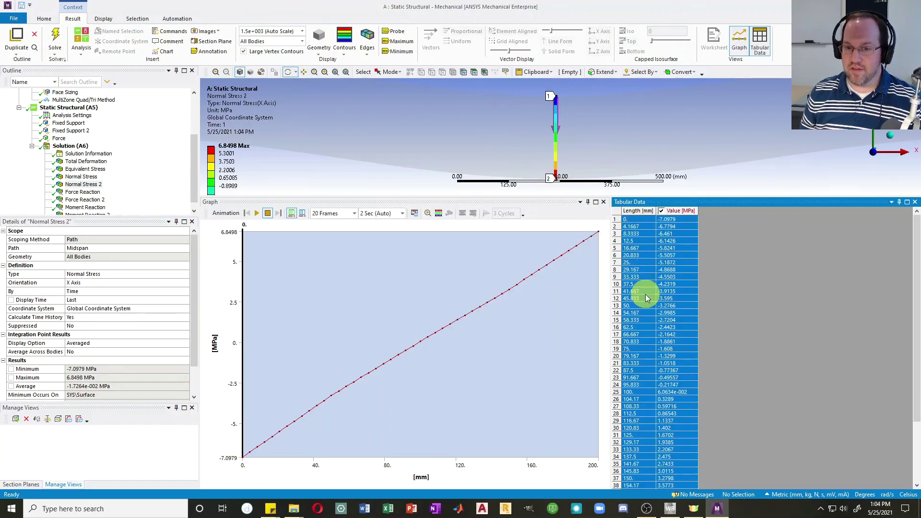
Step: Review the path stress table over its full length and check the Midspan path's number of sampling points
scroll(637, 304, down, 4)
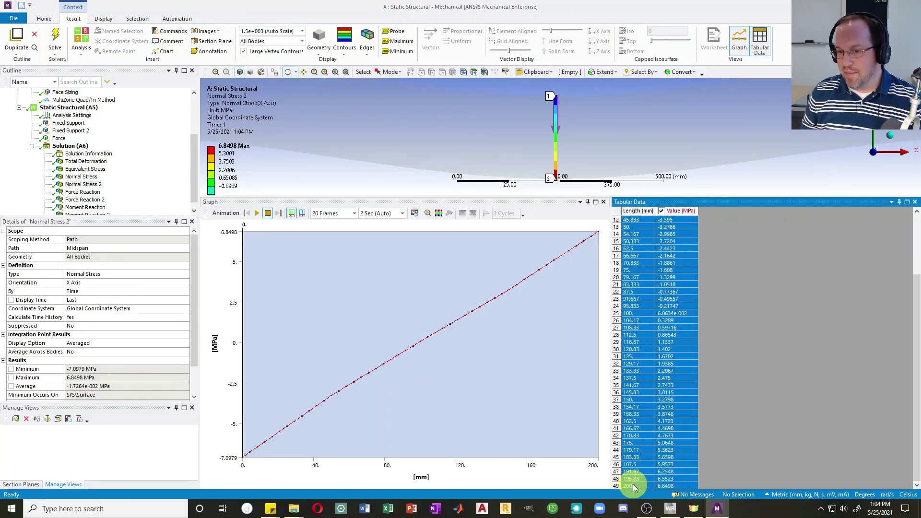
scroll(648, 372, up, 4)
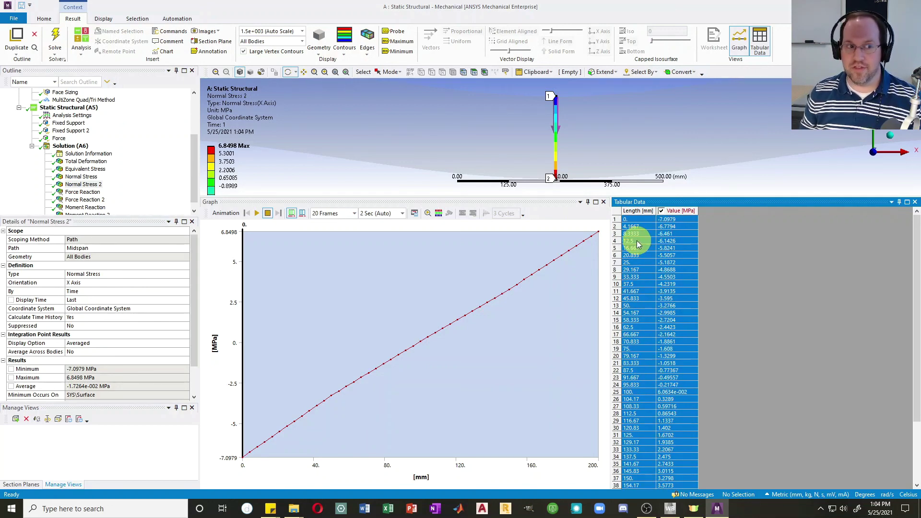
scroll(72, 158, up, 3)
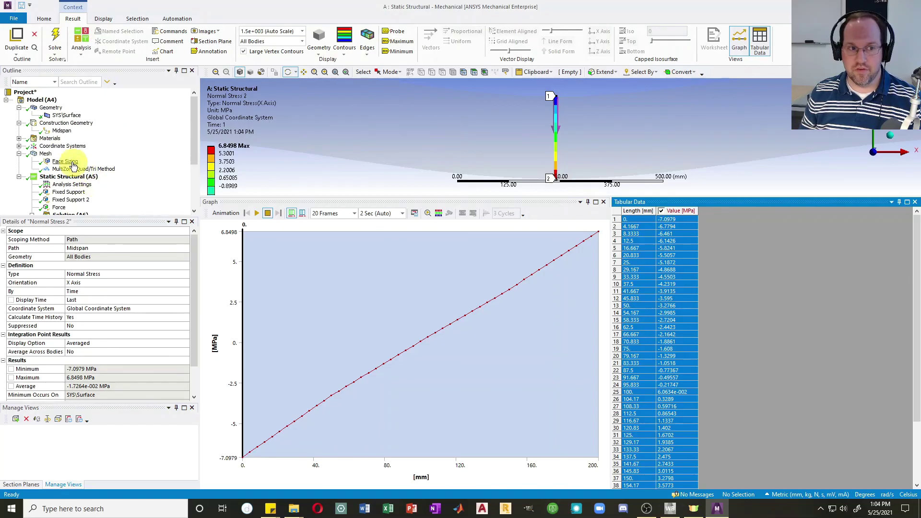
click(64, 131)
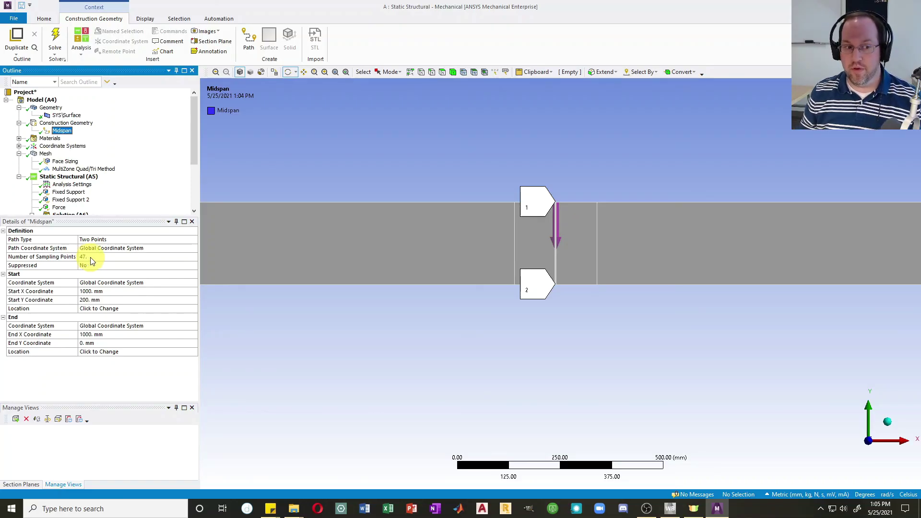
Step: Set the Midspan path's number of sampling points to 8 and re-solve the second normal stress result
click(91, 258)
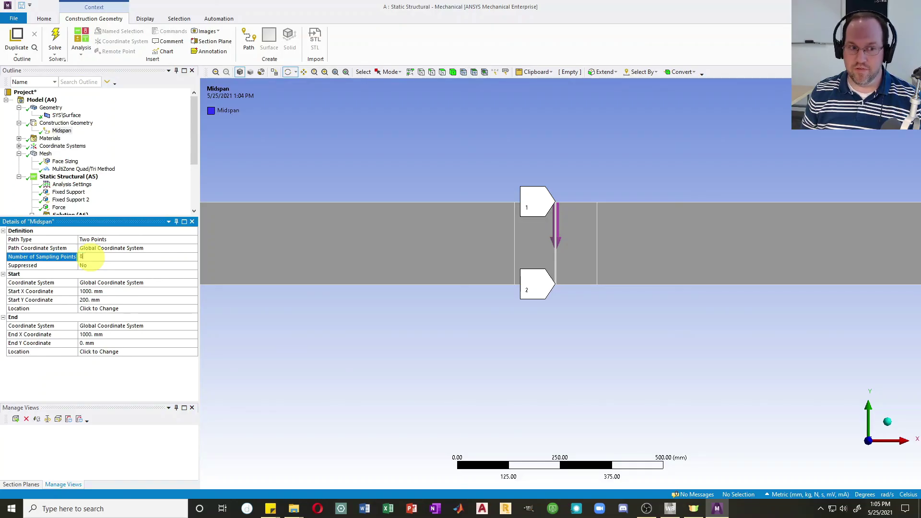
key(Return)
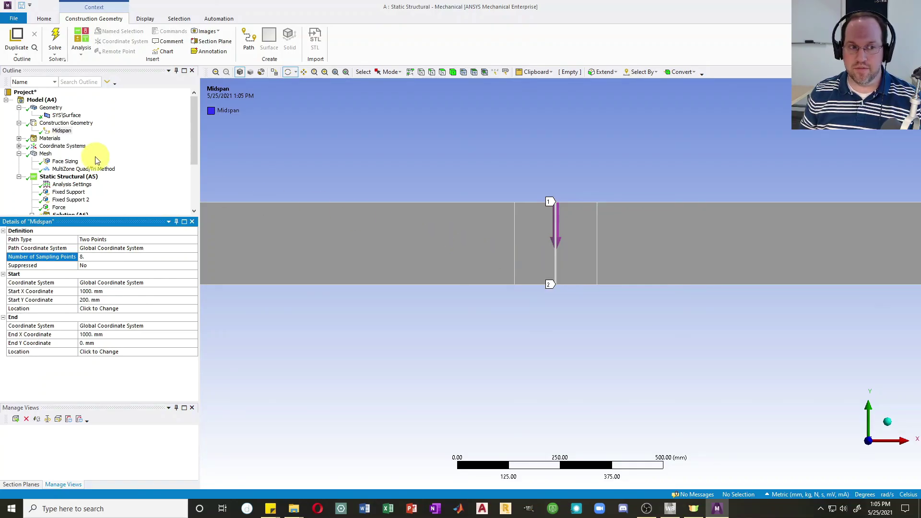
scroll(96, 161, down, 3)
click(85, 176)
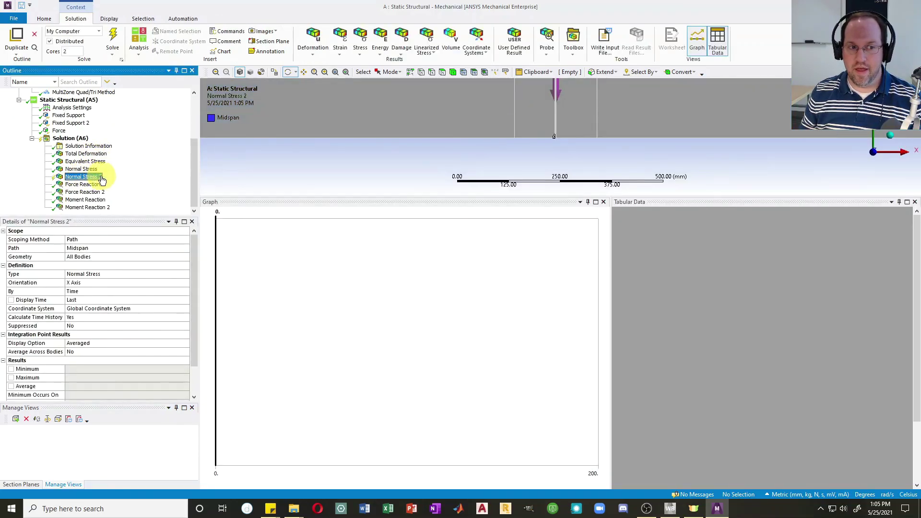
click(113, 41)
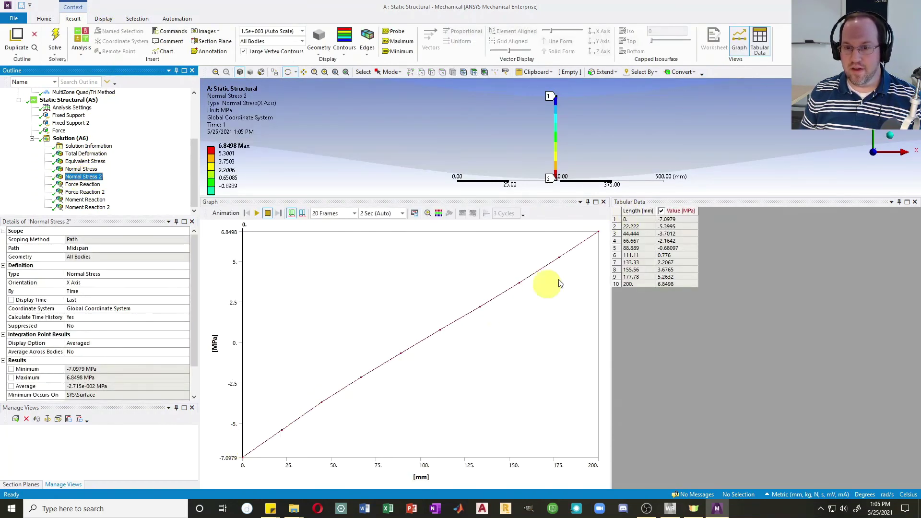
Step: Select every row of the path stress table and view its copy and export options without choosing one
click(639, 220)
shift+click(674, 284)
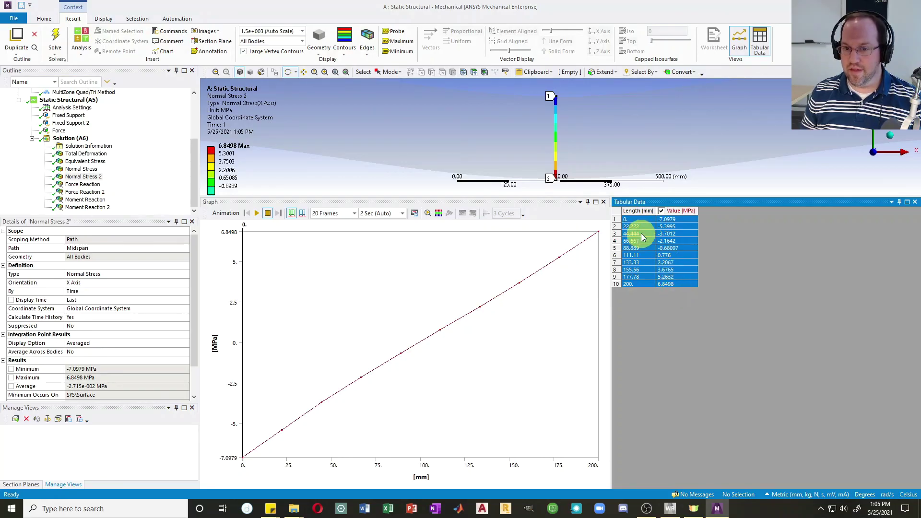
right_click(676, 259)
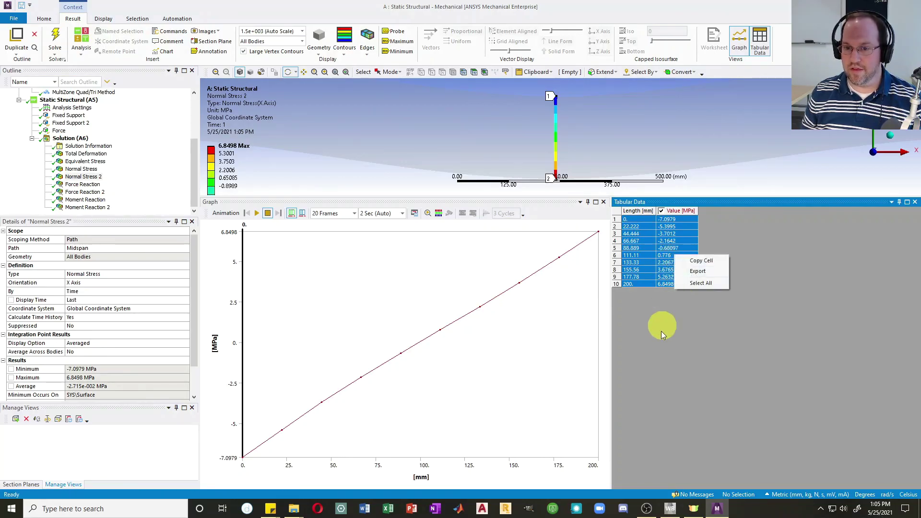
click(661, 347)
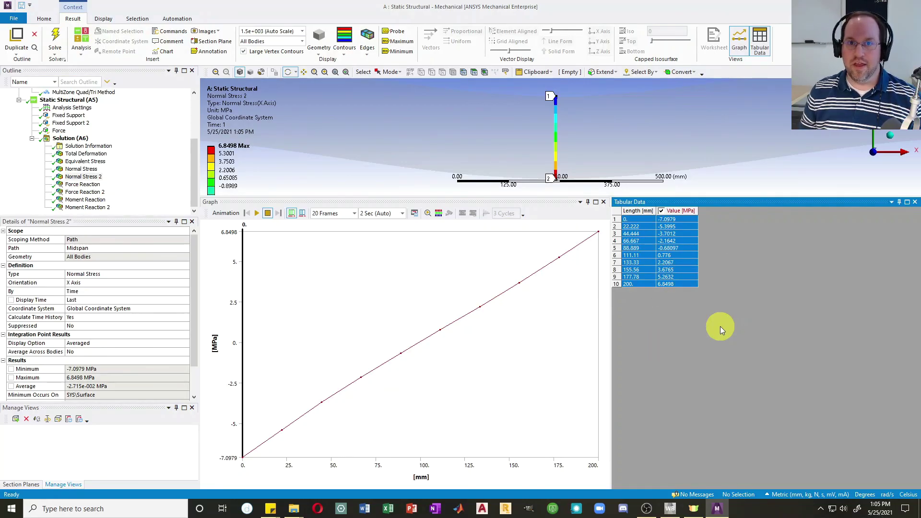